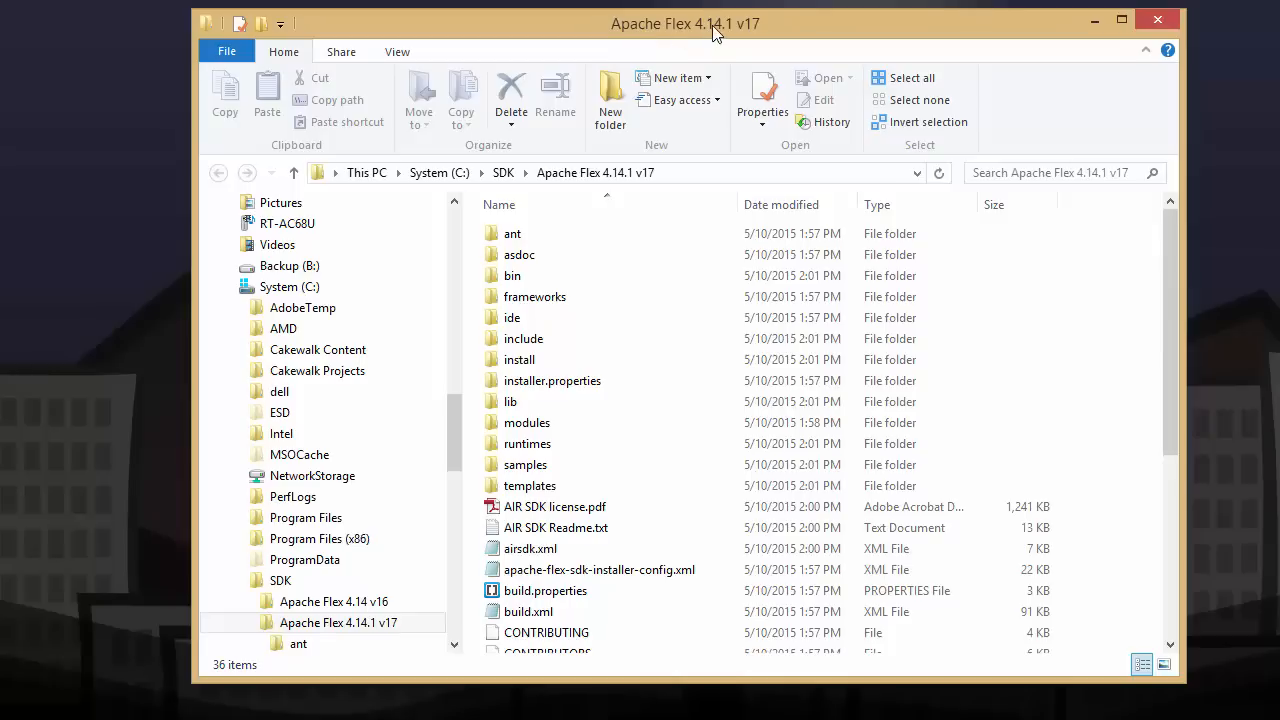
# Copy the full path of the Apache Flex 4.14.1 v17 folder.
pyautogui.click(711, 175)
pyautogui.hotkey('ctrl', 'c')
pyautogui.rightClick(390, 187)
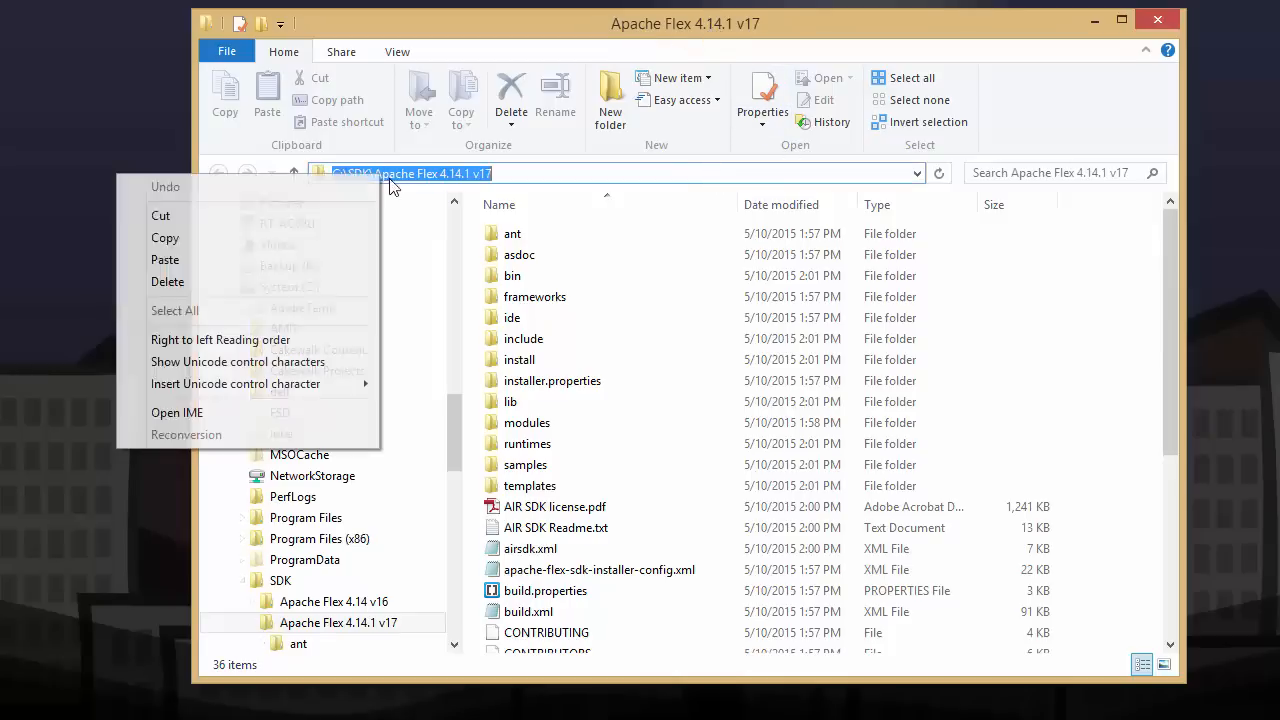
pyautogui.click(267, 239)
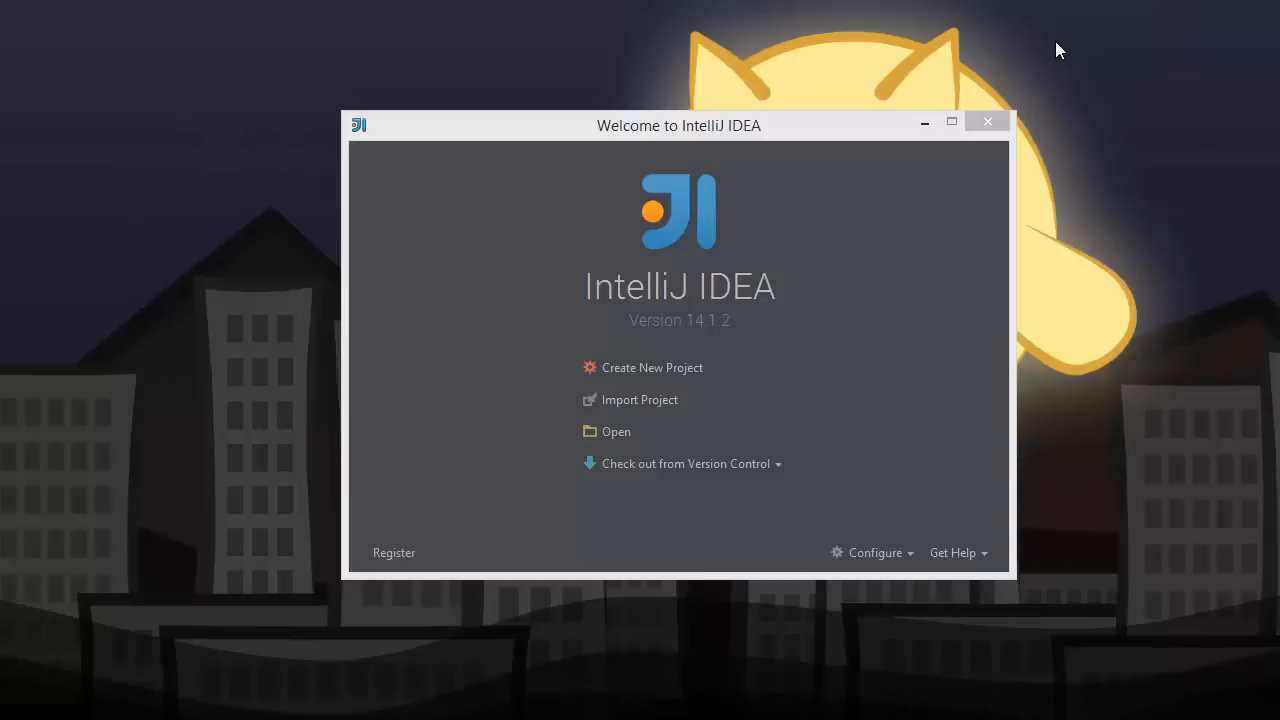
# Switch to IntelliJ IDEA and start a new Flash project targeting the Mobile platform with the Application output type.
pyautogui.click(647, 368)
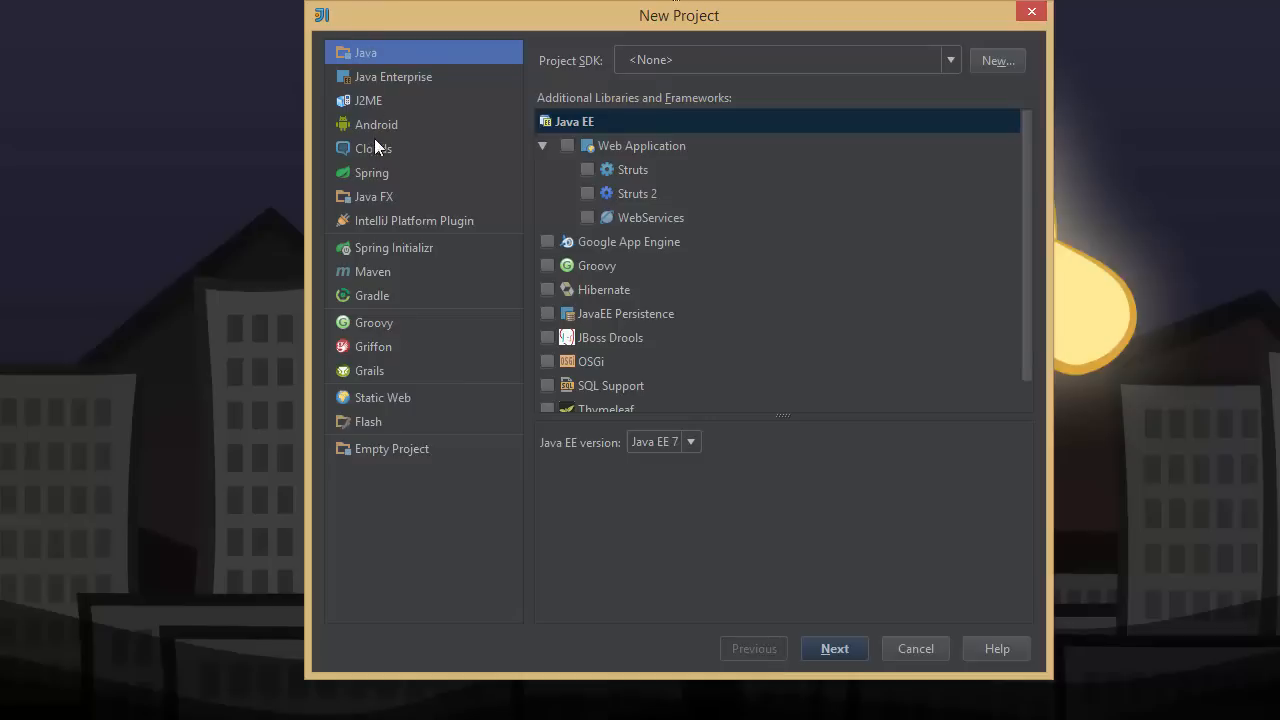
pyautogui.click(365, 422)
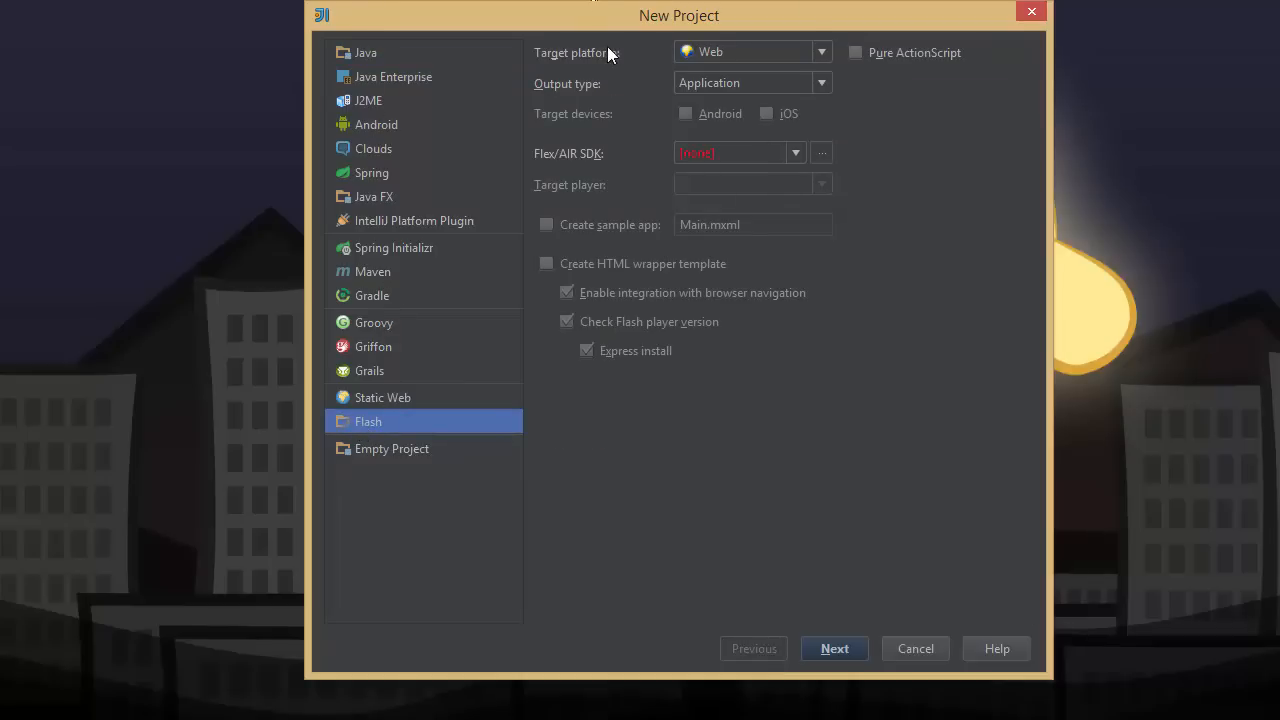
pyautogui.click(821, 54)
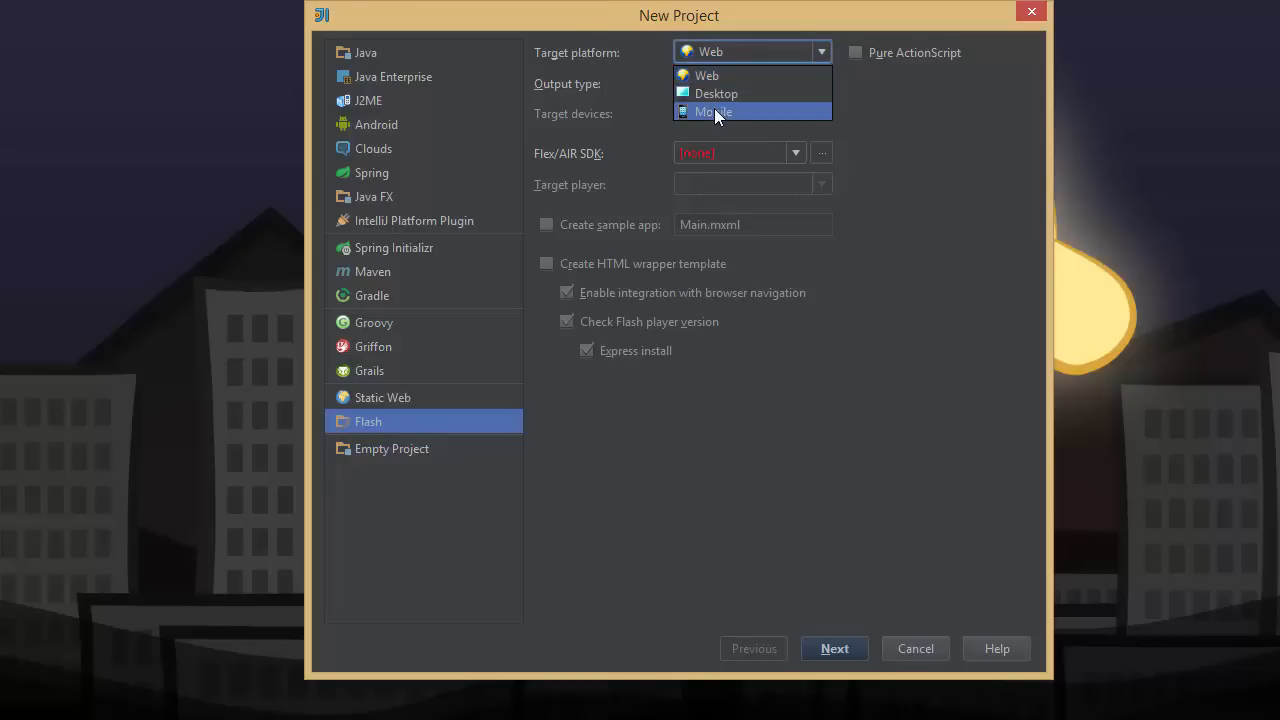
pyautogui.click(715, 110)
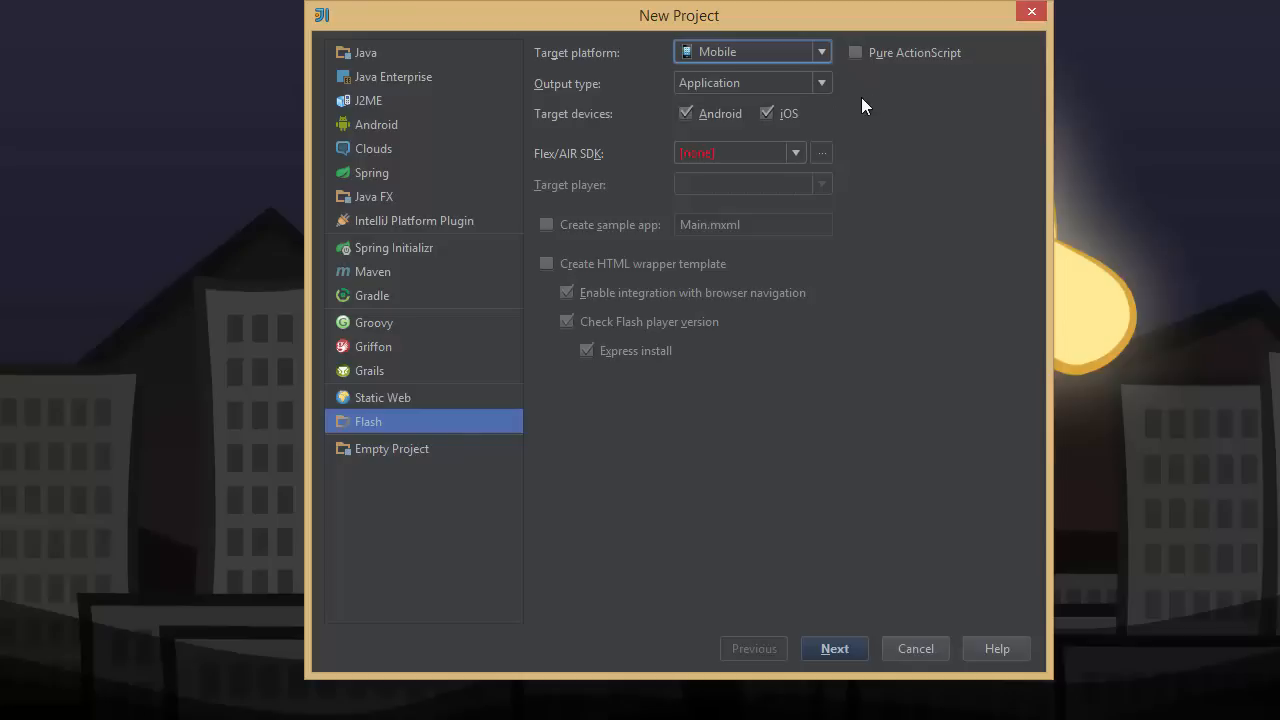
pyautogui.click(821, 84)
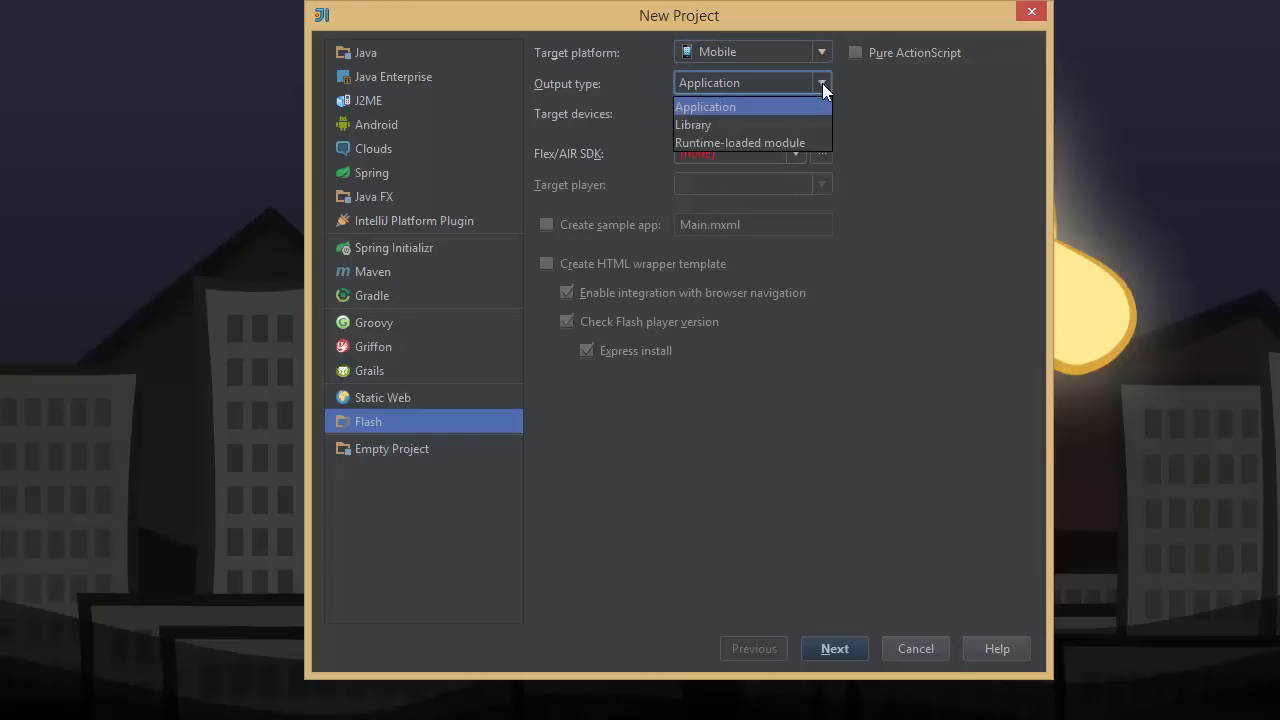
pyautogui.click(883, 102)
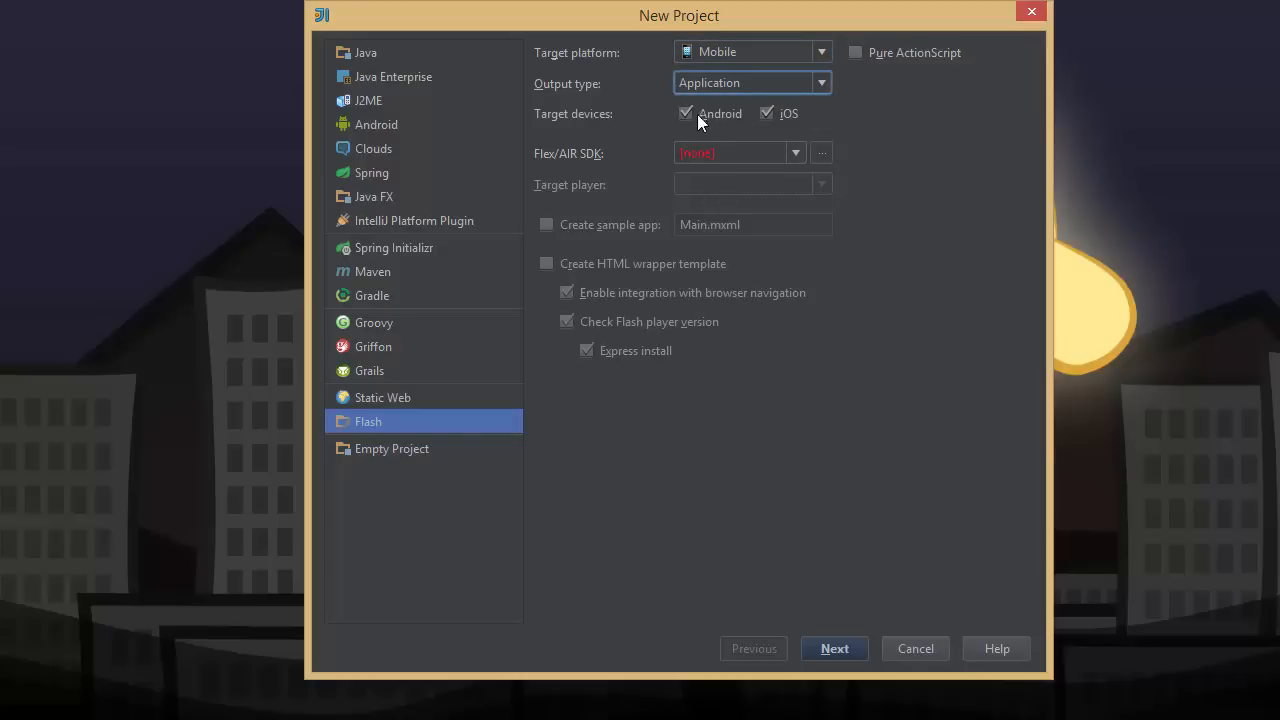
# Add a Flex/AIR SDK with home directory C:\SDK\Apache Flex 4.14.1 v17 and use it for the project.
pyautogui.click(766, 152)
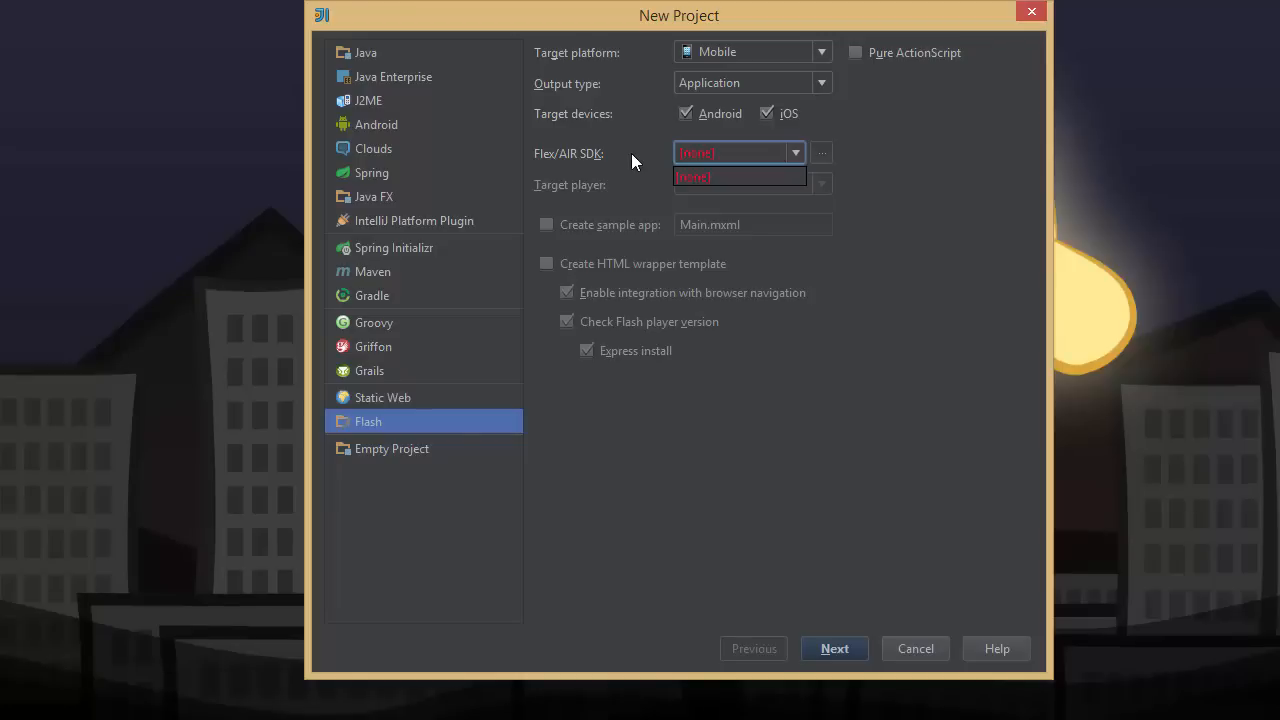
pyautogui.click(868, 153)
pyautogui.click(822, 153)
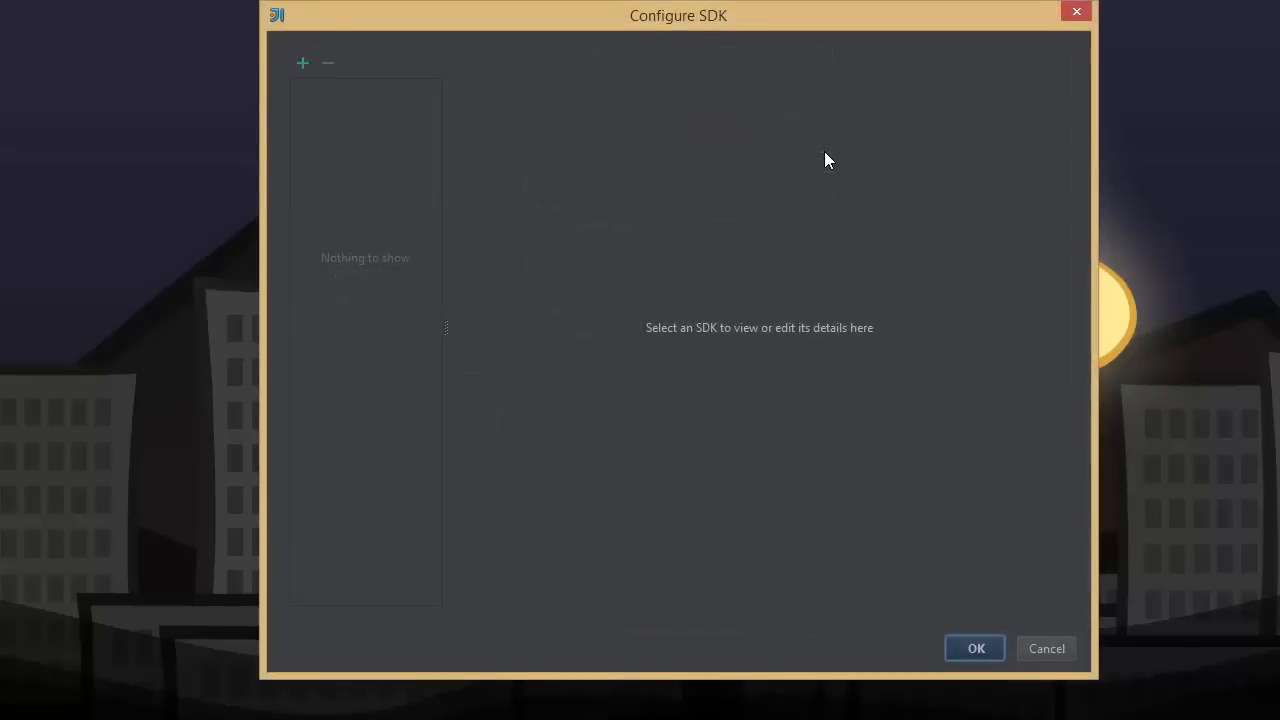
pyautogui.click(302, 64)
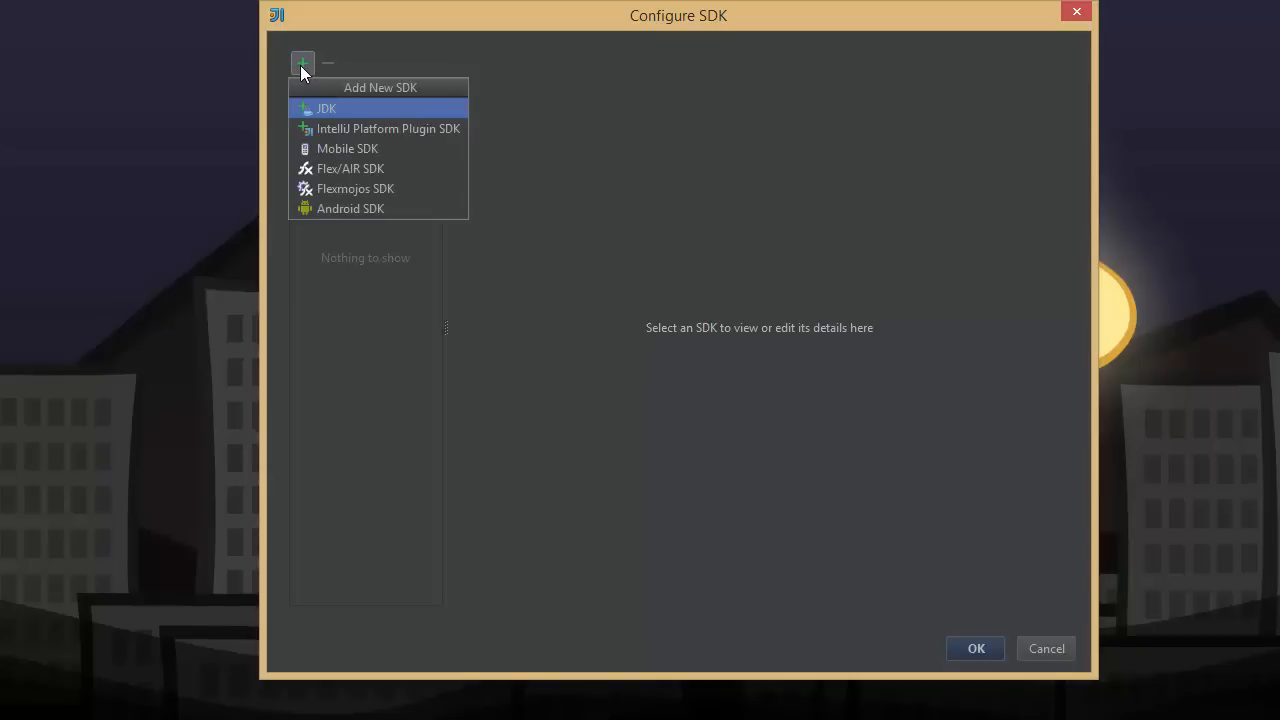
pyautogui.click(404, 171)
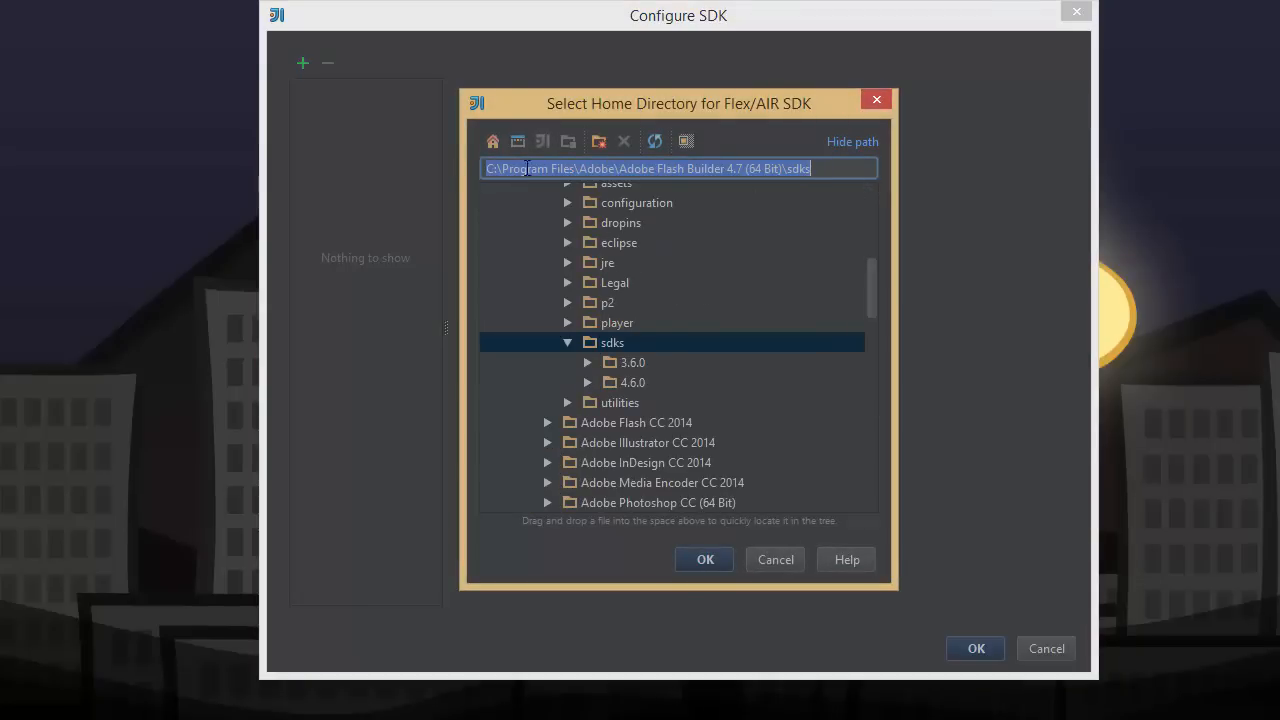
pyautogui.hotkey('ctrl', 'v')
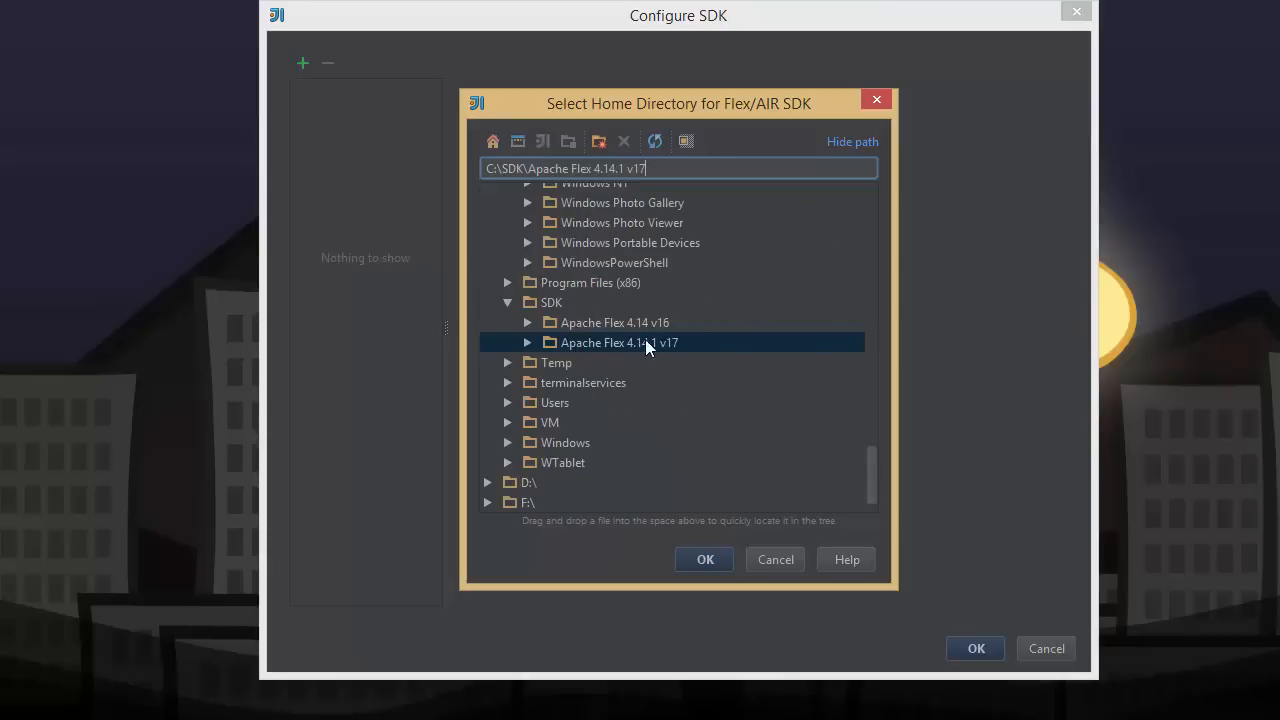
pyautogui.doubleClick(635, 344)
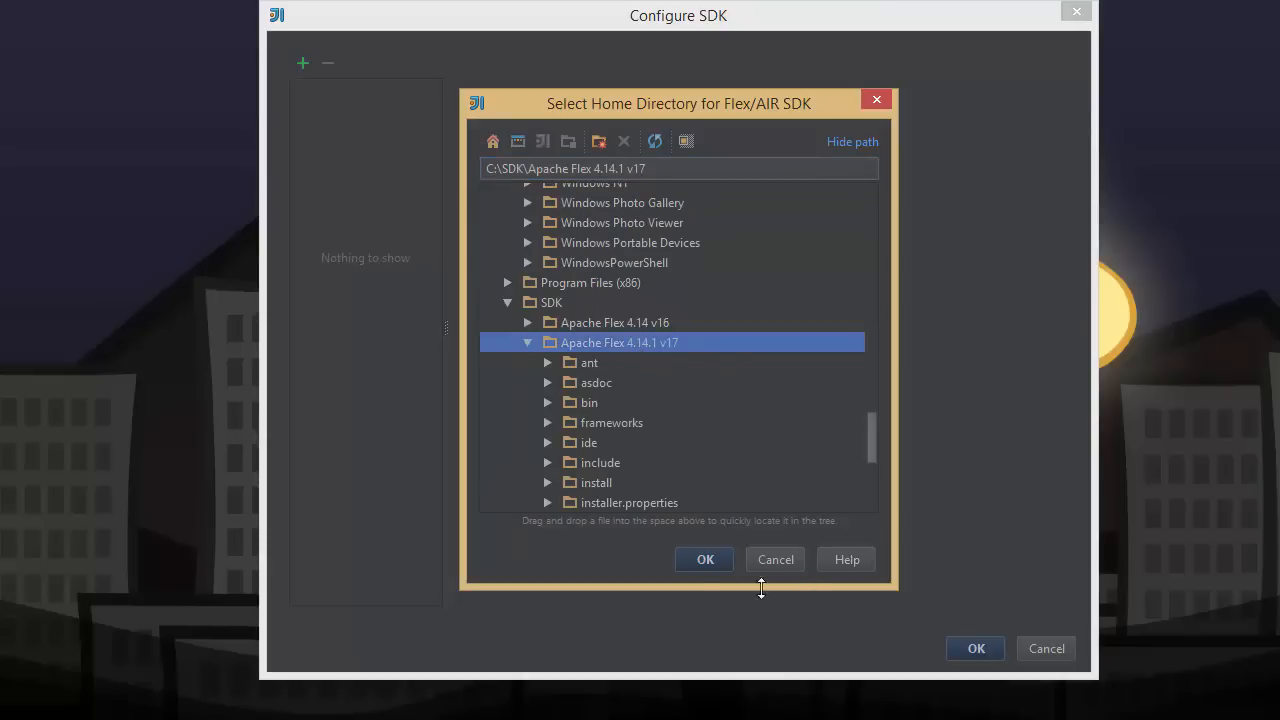
pyautogui.click(702, 559)
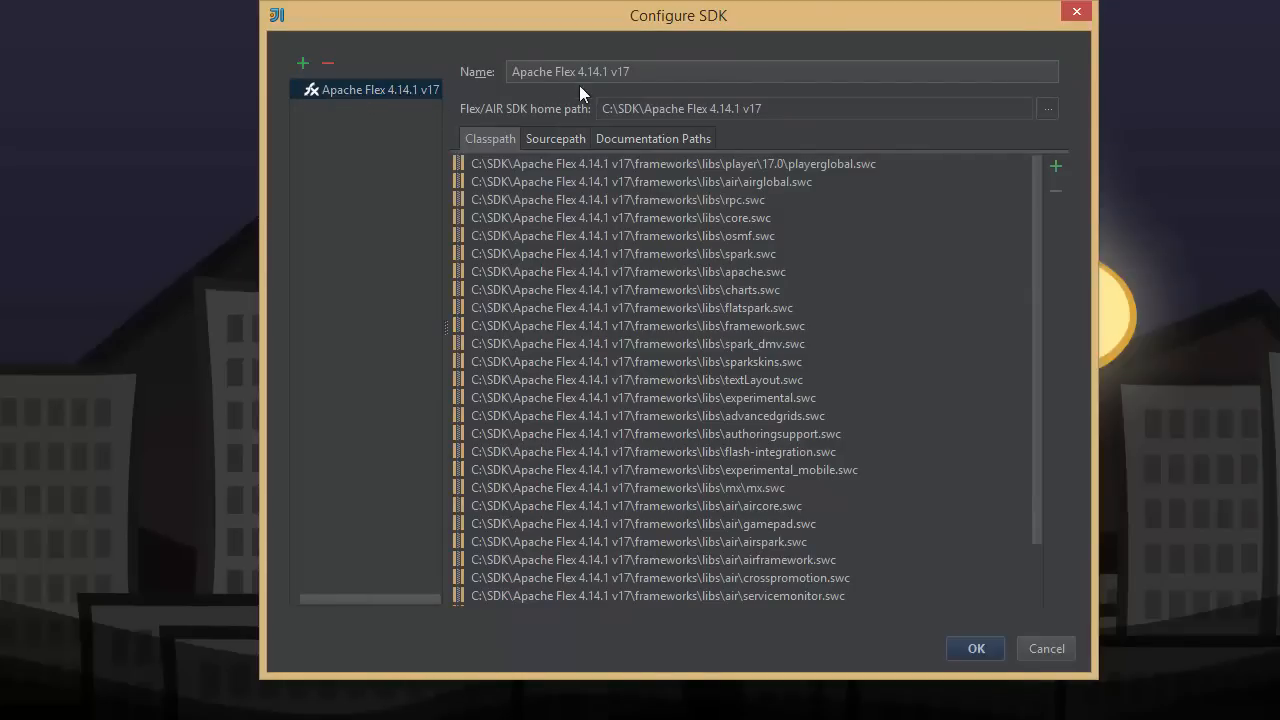
pyautogui.click(977, 645)
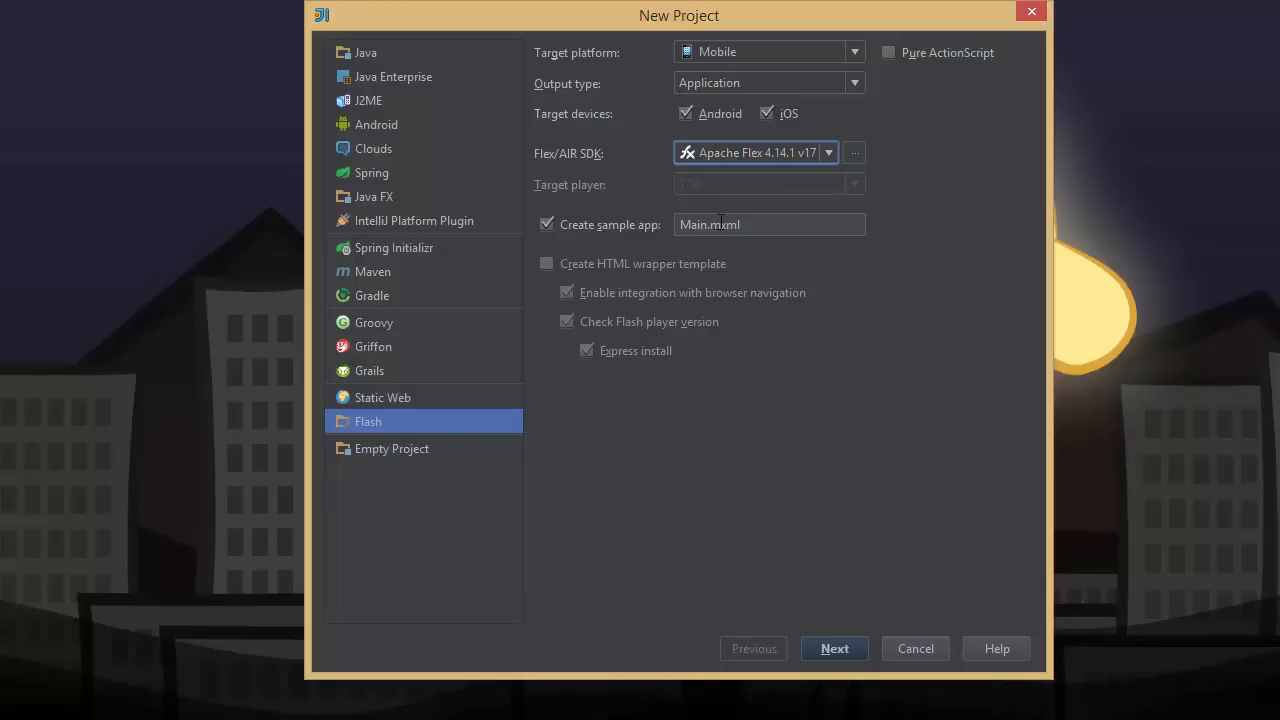
# Keep Main.mxml as the sample app, name the project MobileFlex and create it with the default module settings.
pyautogui.moveTo(706, 225); pyautogui.dragTo(742, 225)
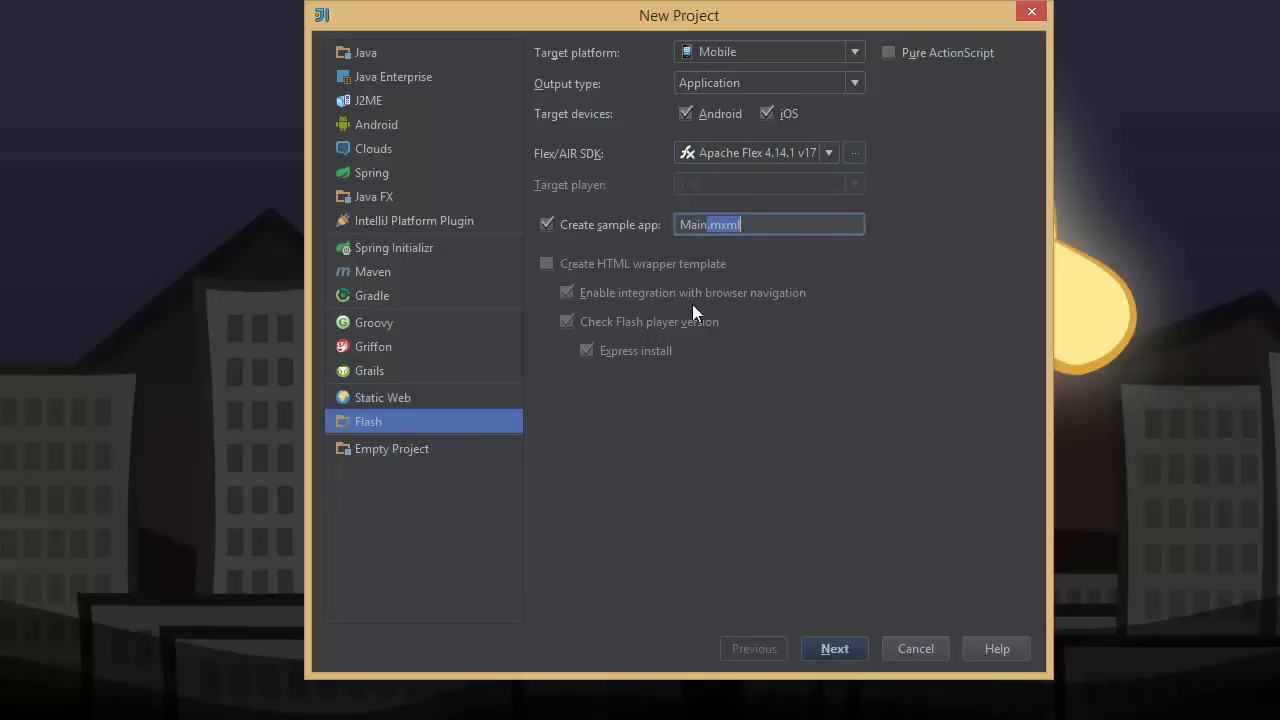
pyautogui.click(786, 226)
pyautogui.click(849, 649)
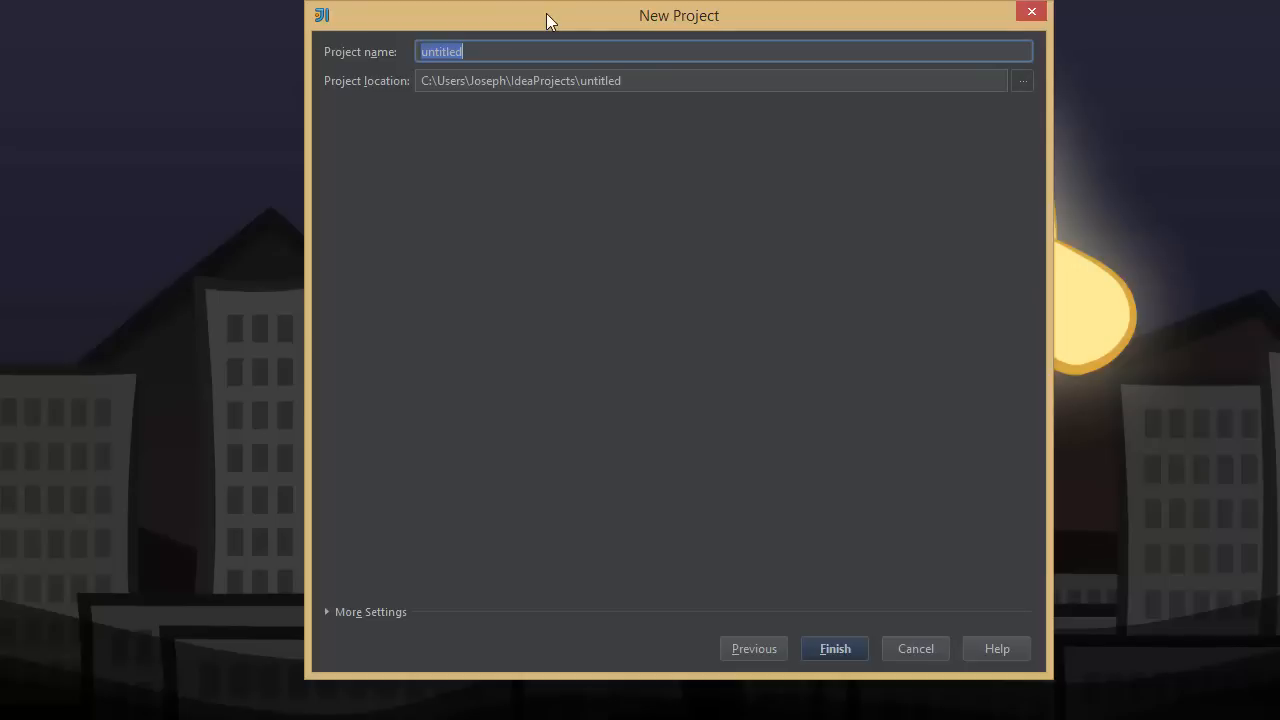
pyautogui.write('MobileFlex')
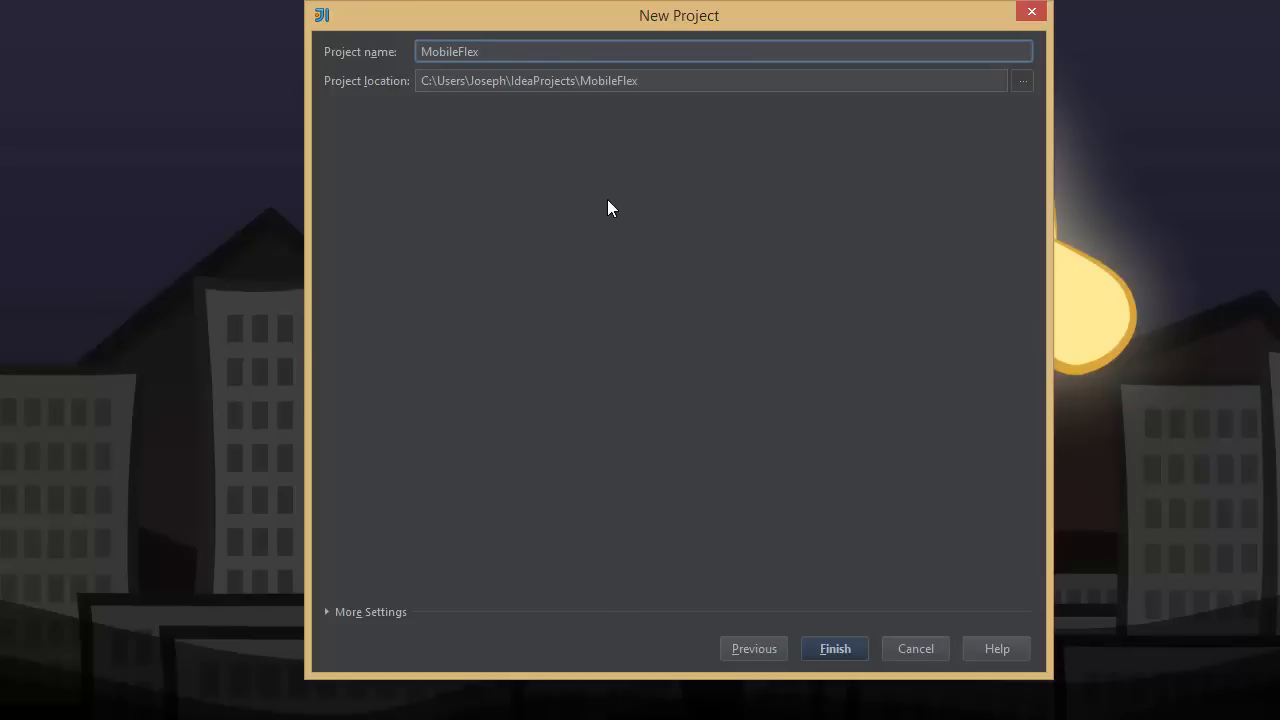
pyautogui.click(337, 611)
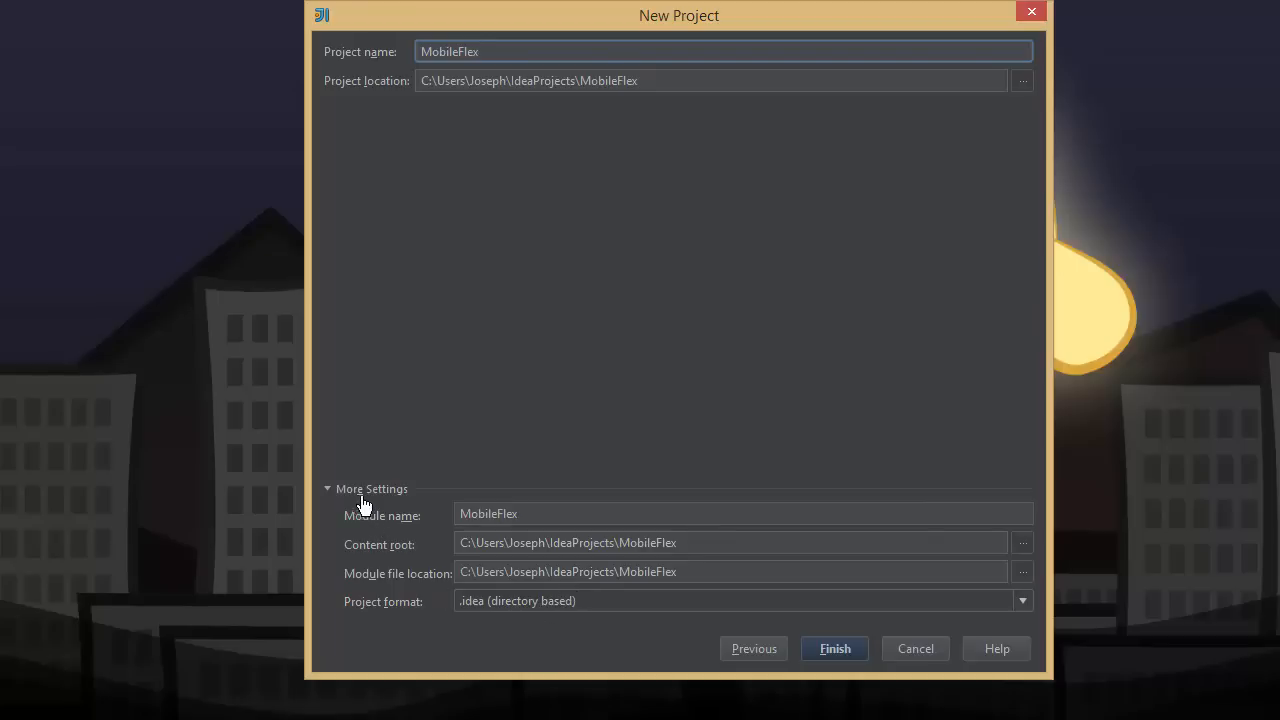
pyautogui.click(834, 648)
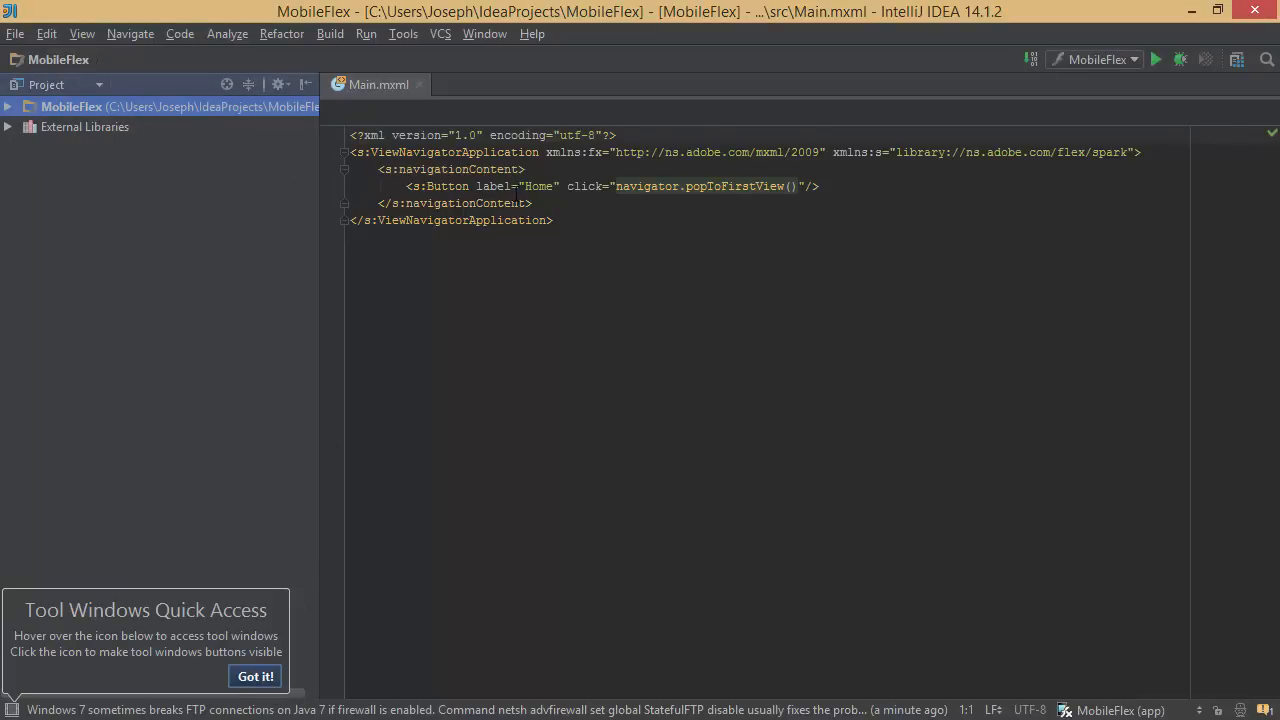
# Review the generated Main.mxml code and the Apache Flex 4.14.1 v17 libraries under External Libraries.
pyautogui.click(518, 186)
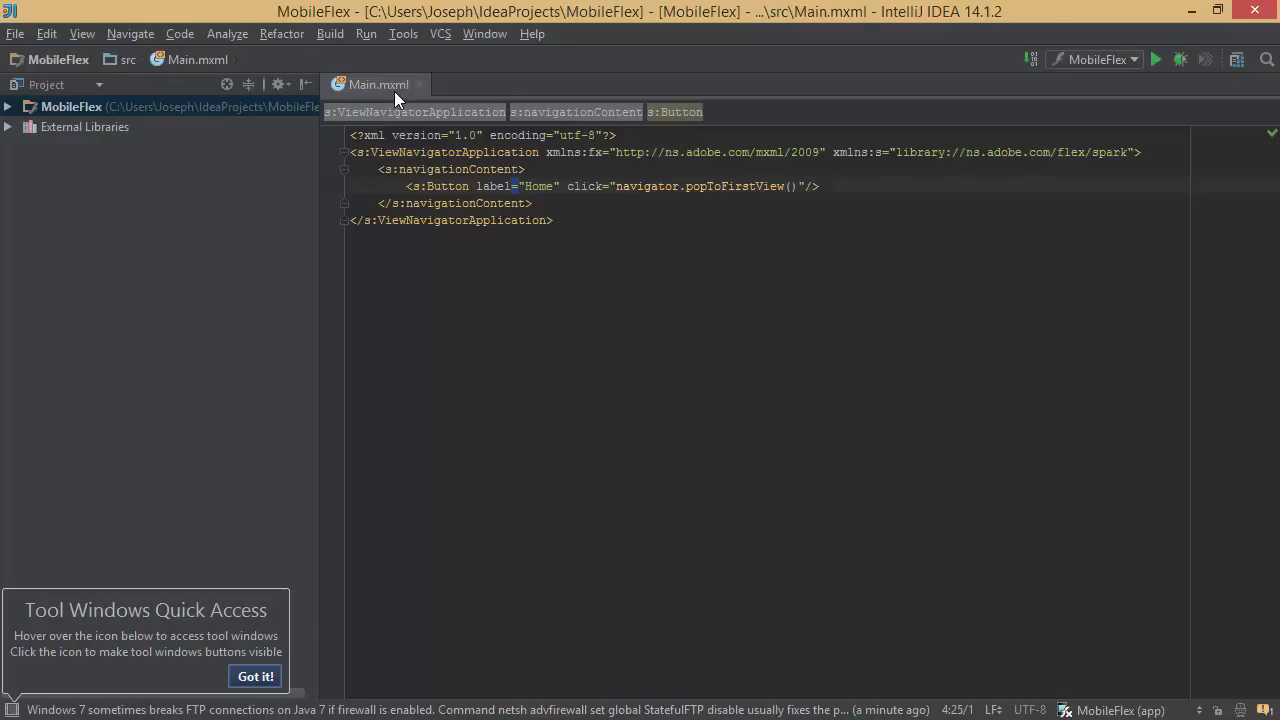
pyautogui.click(569, 172)
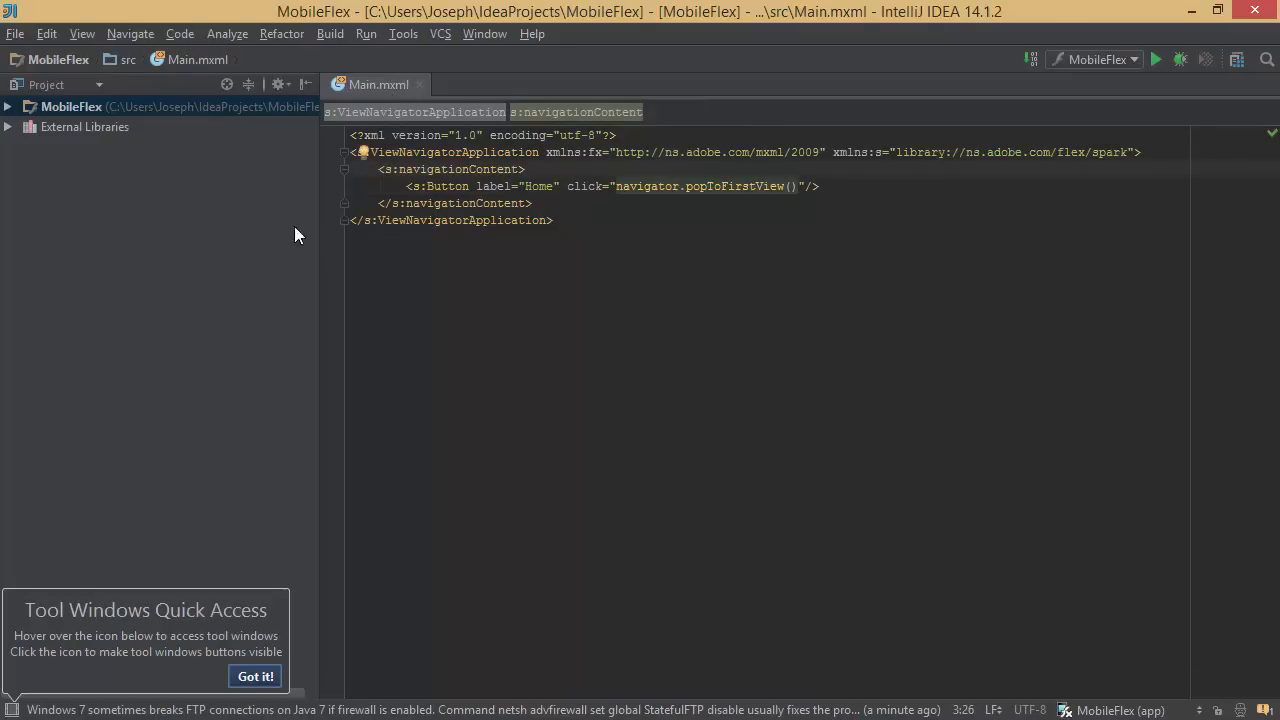
pyautogui.click(8, 127)
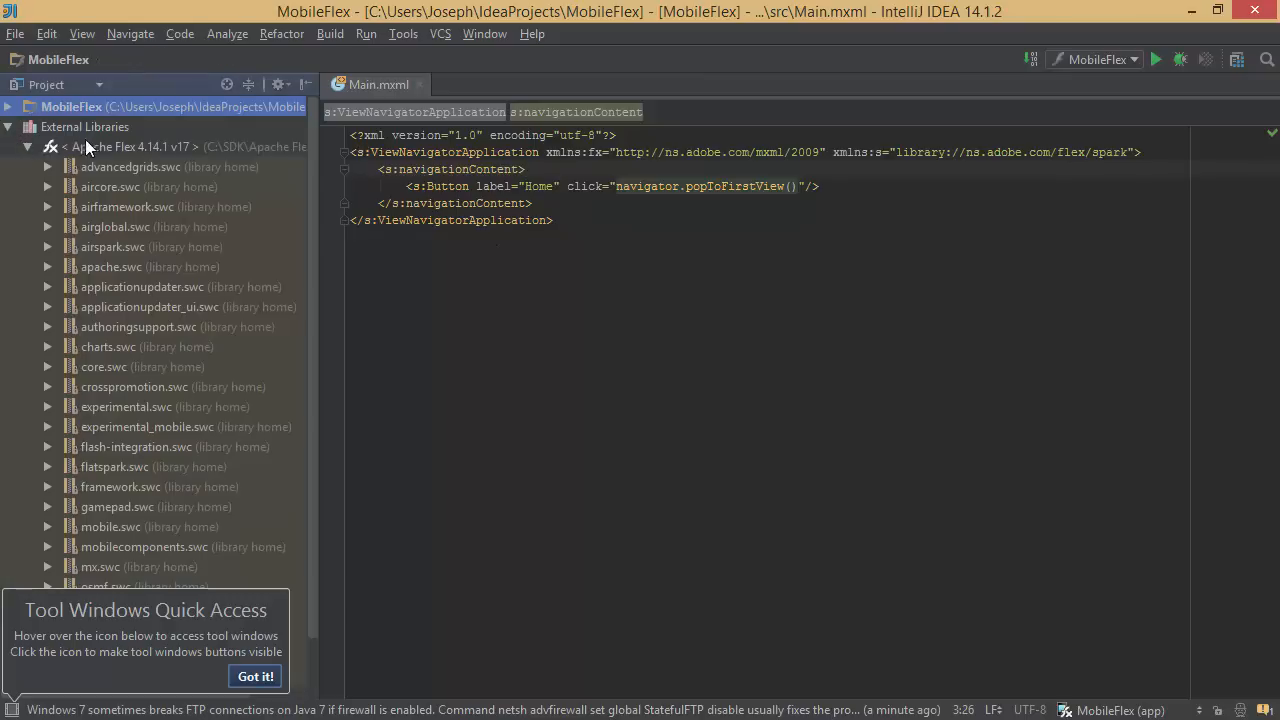
pyautogui.click(108, 148)
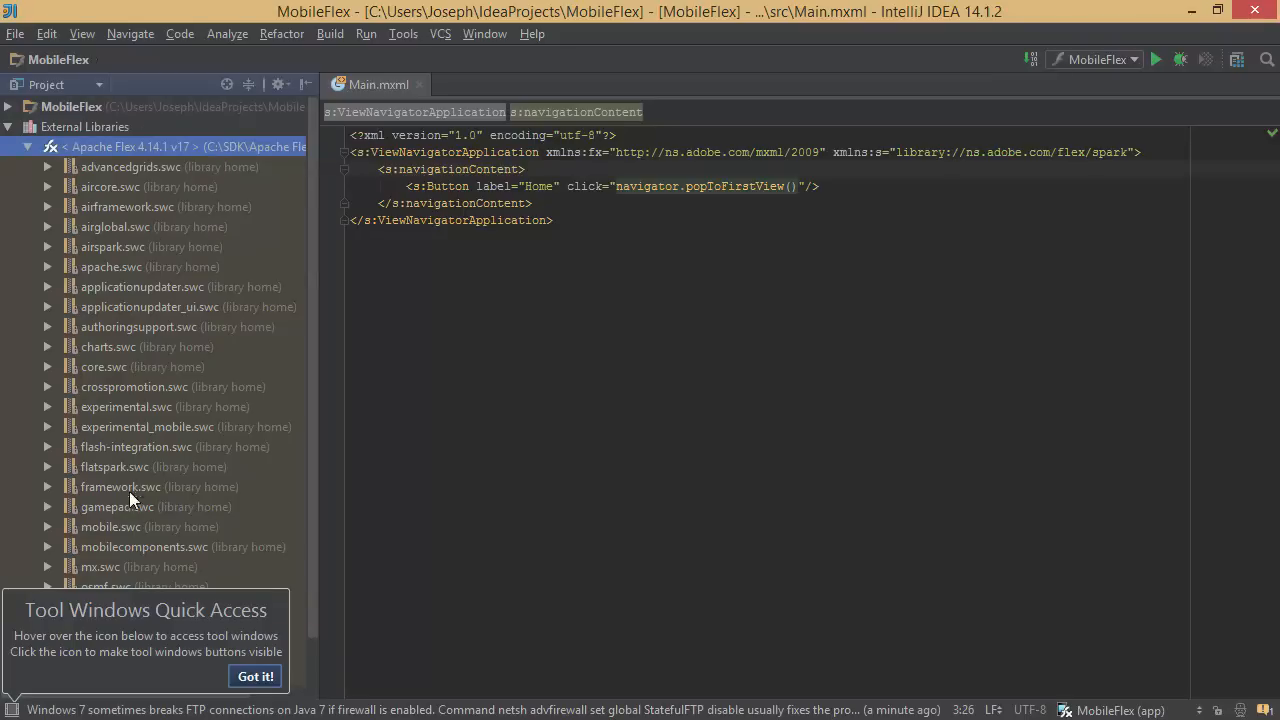
pyautogui.click(8, 127)
# Expand the MobileFlex project and its src folder to examine the project files and the Main source file.
pyautogui.click(8, 107)
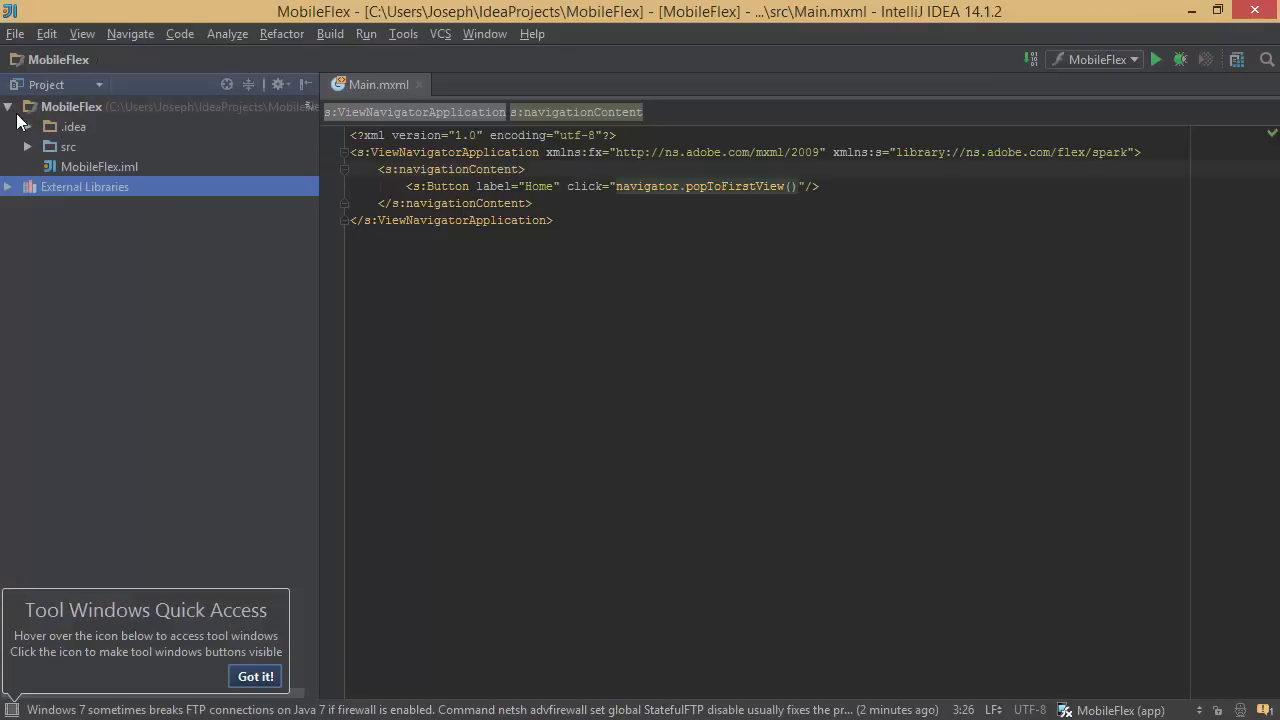
pyautogui.click(76, 127)
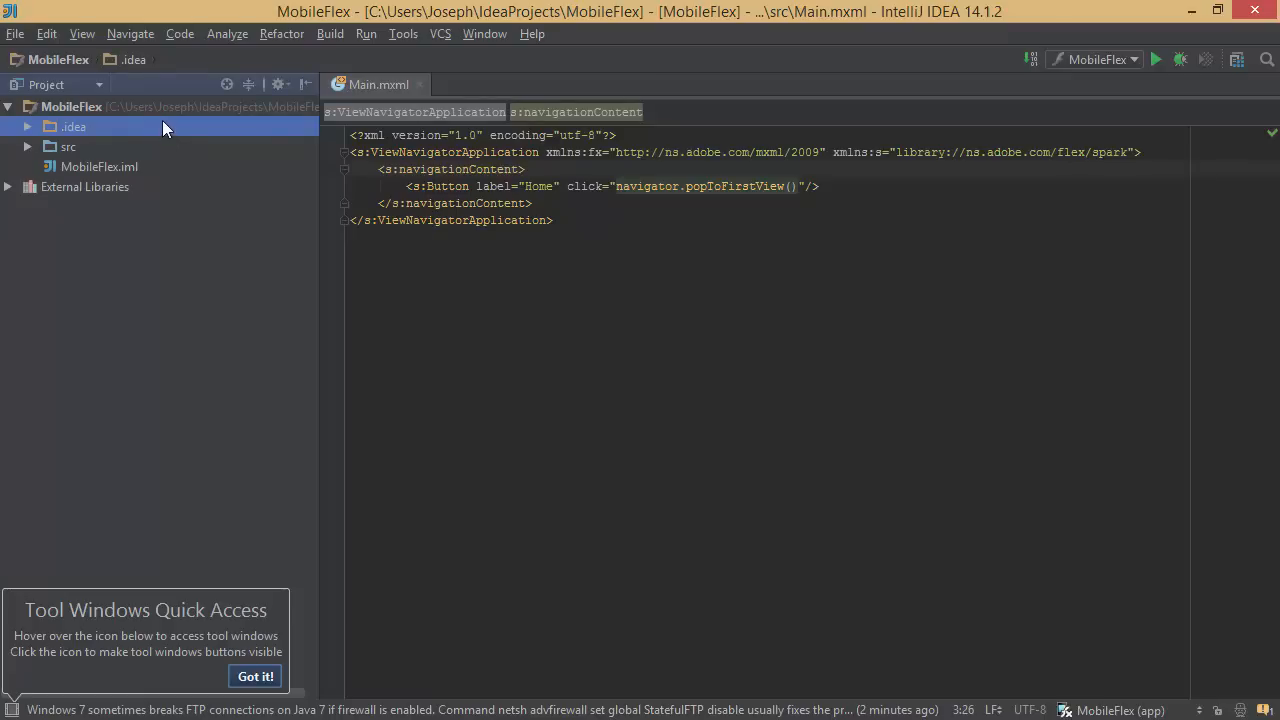
pyautogui.click(28, 147)
pyautogui.click(82, 145)
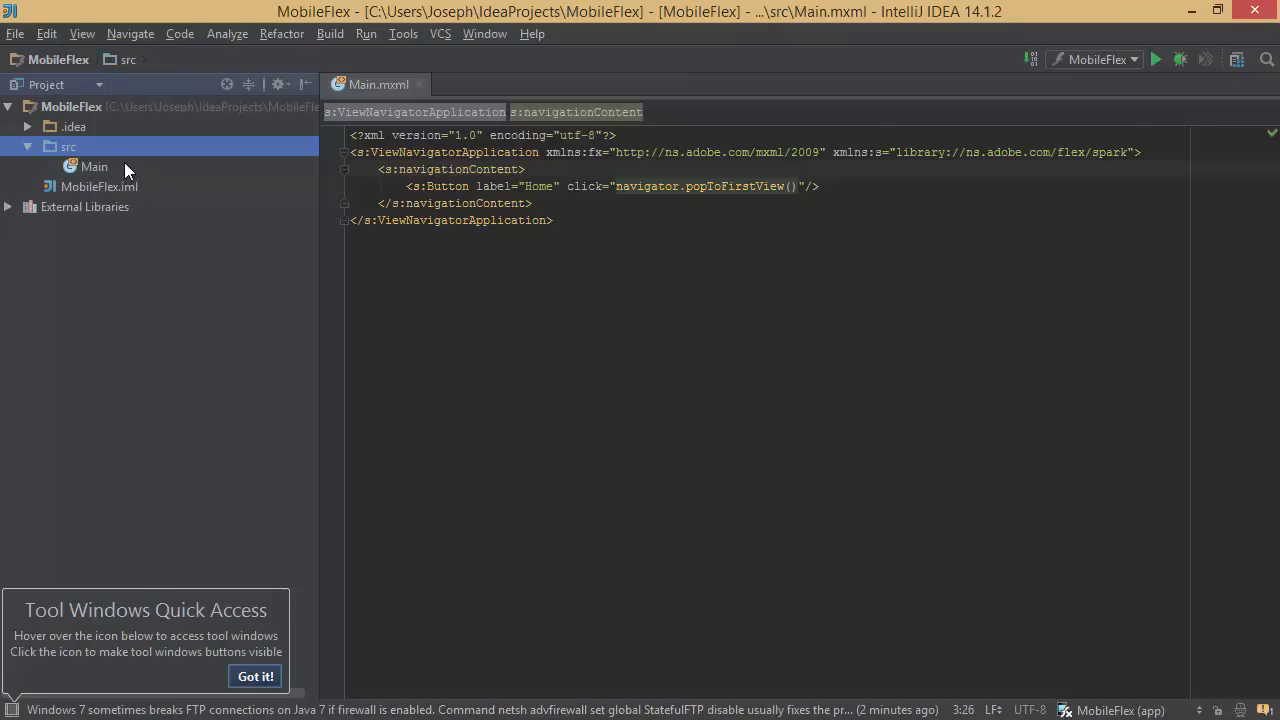
pyautogui.click(92, 166)
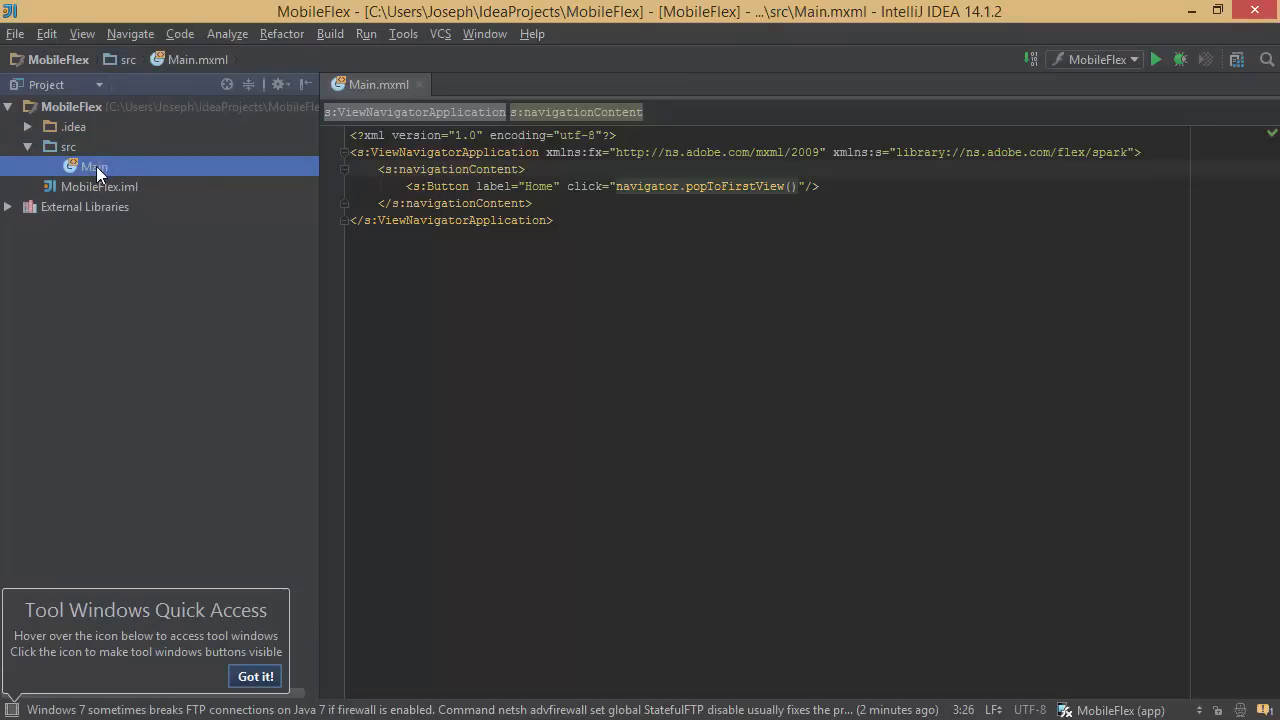
pyautogui.click(366, 80)
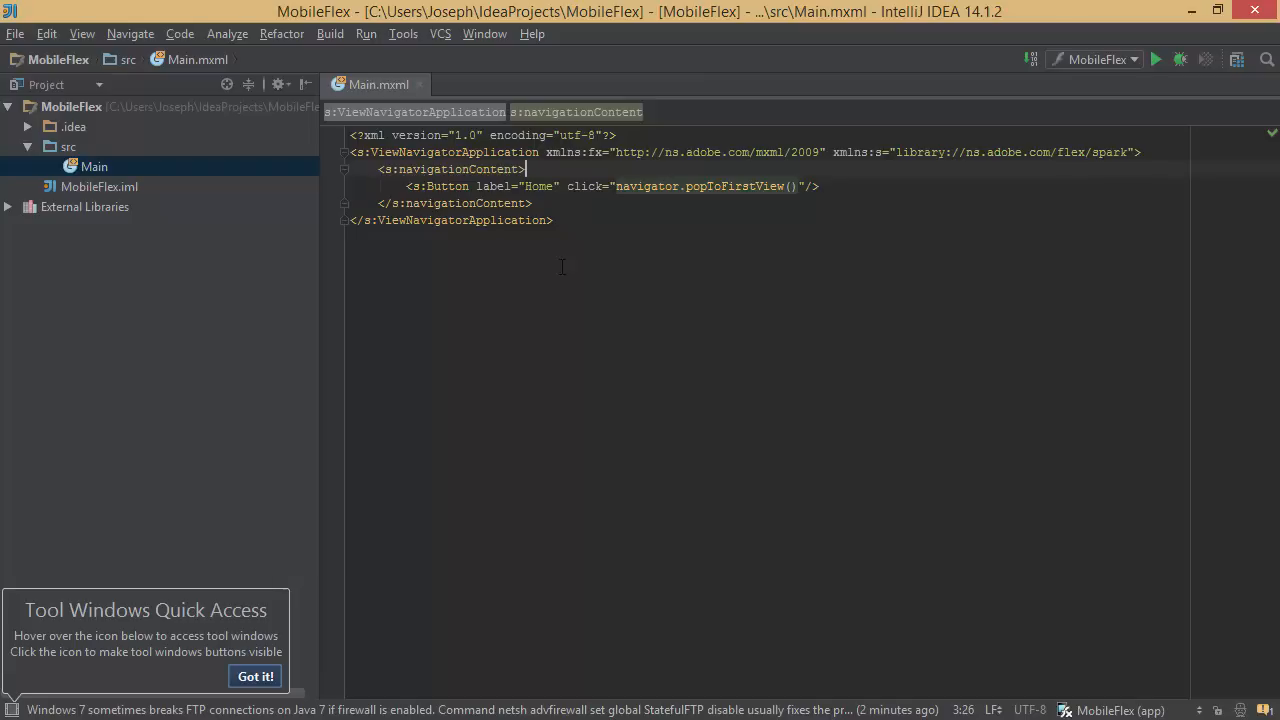
# Check the available run configurations and run the MobileFlex configuration.
pyautogui.click(1136, 59)
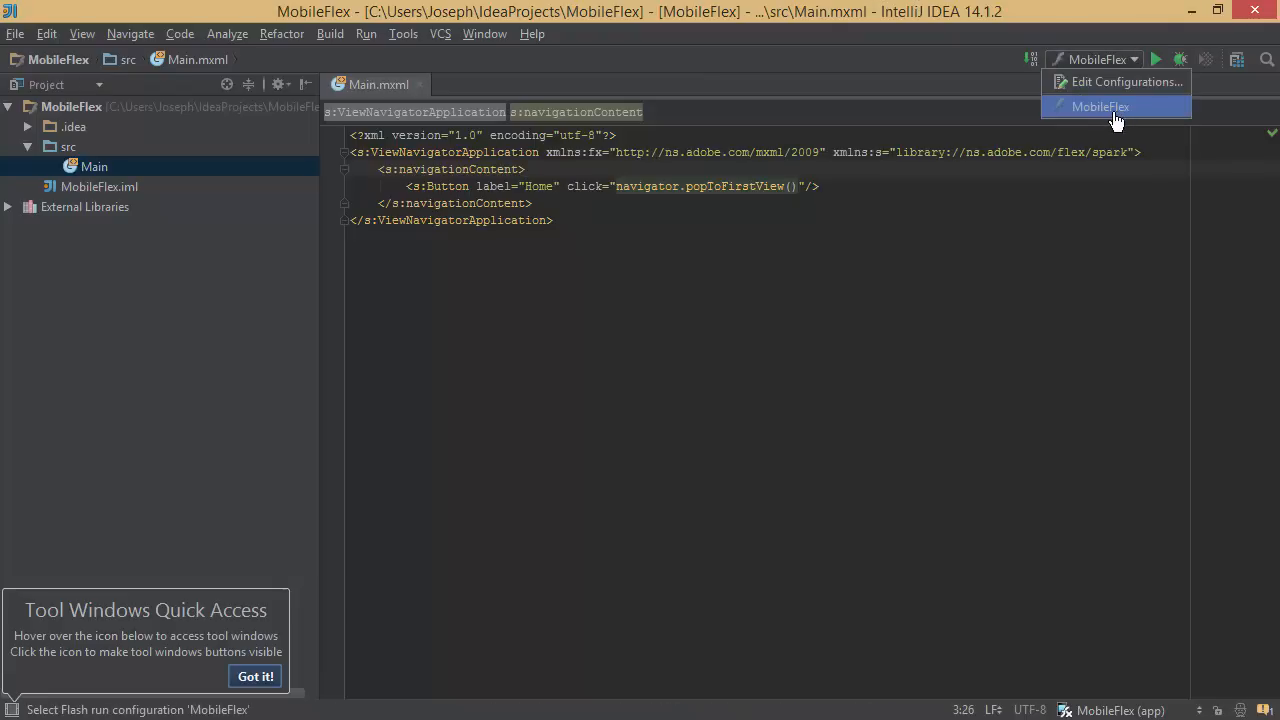
pyautogui.click(935, 67)
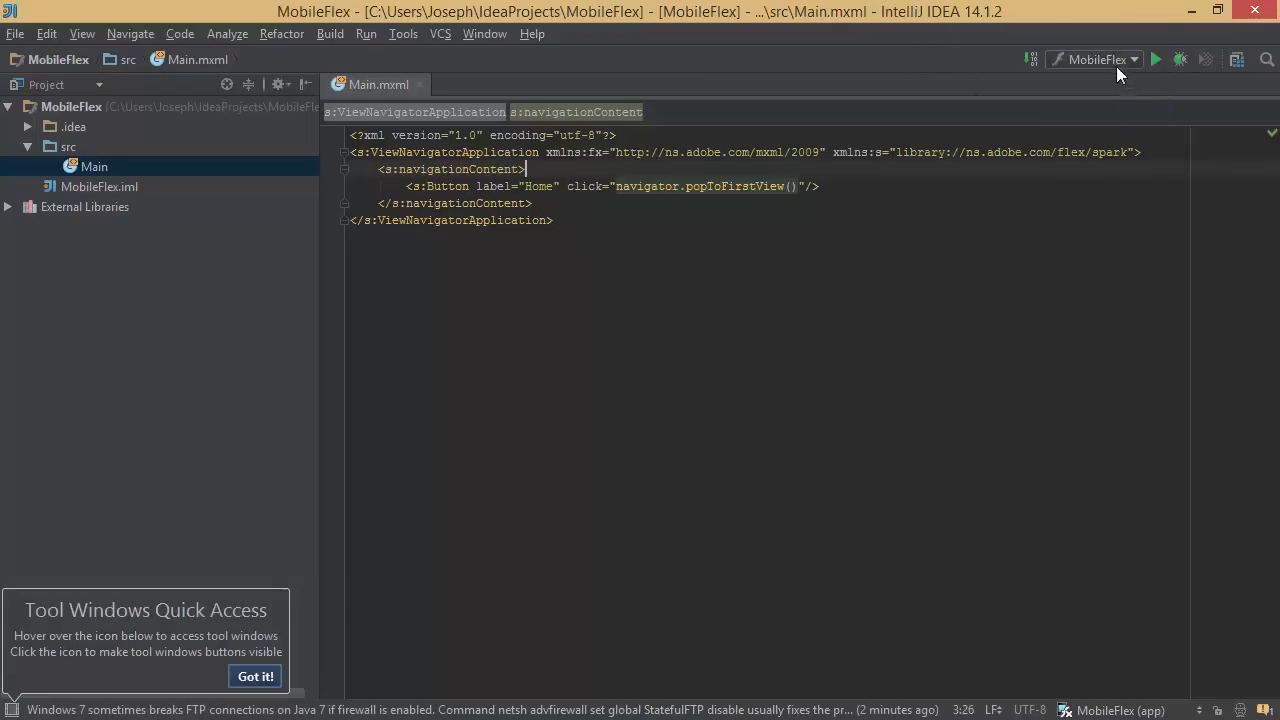
pyautogui.click(1155, 59)
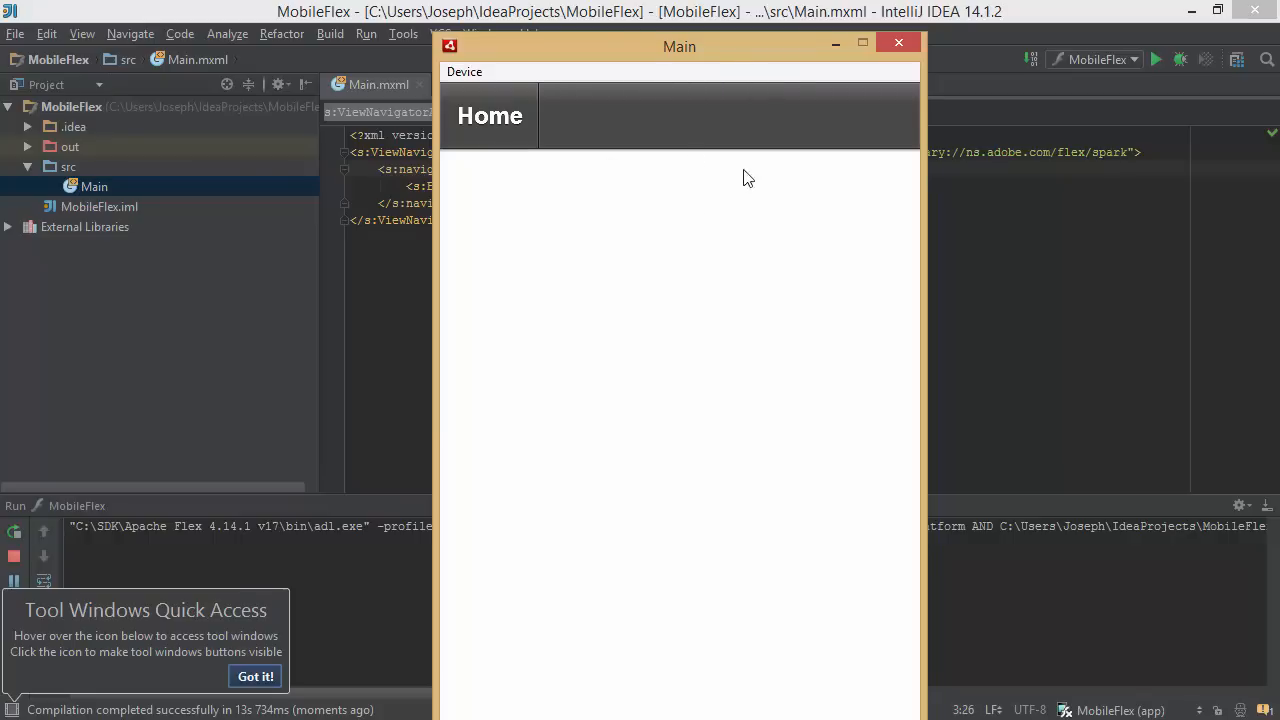
# Rotate the simulated device left in the running Main app and reposition its window.
pyautogui.click(463, 73)
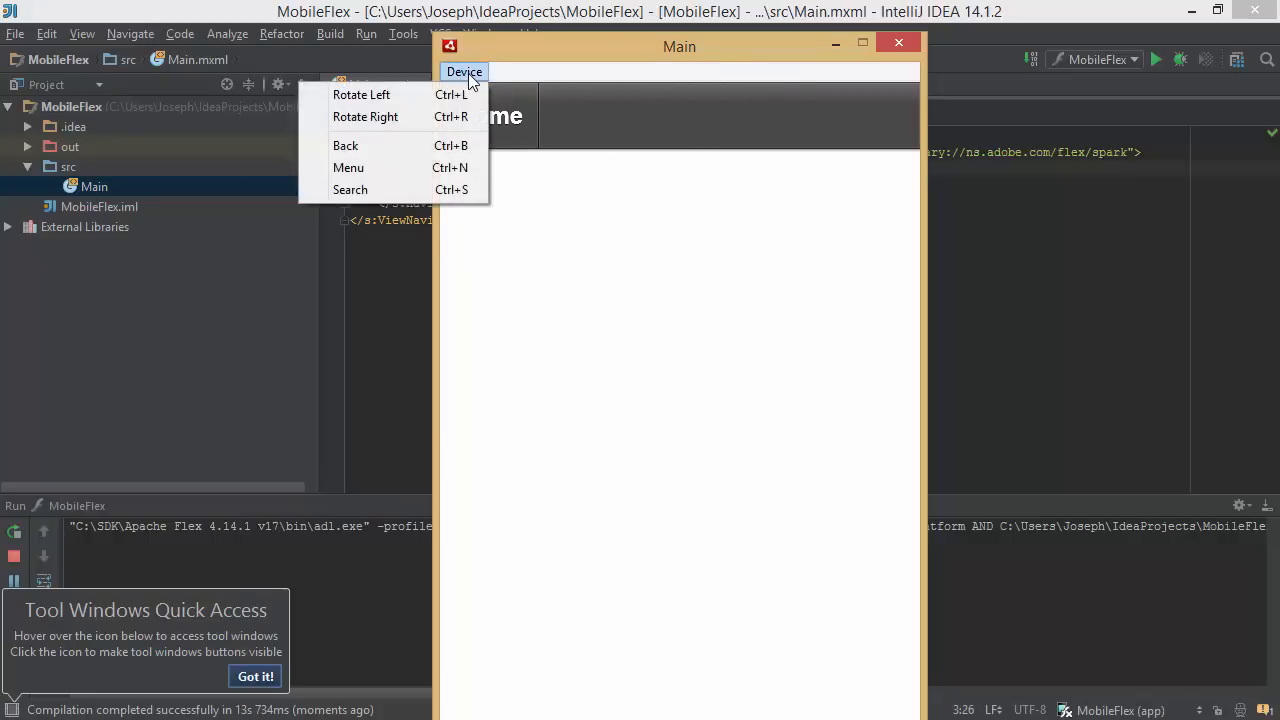
pyautogui.click(414, 98)
pyautogui.moveTo(583, 51); pyautogui.dragTo(383, 74)
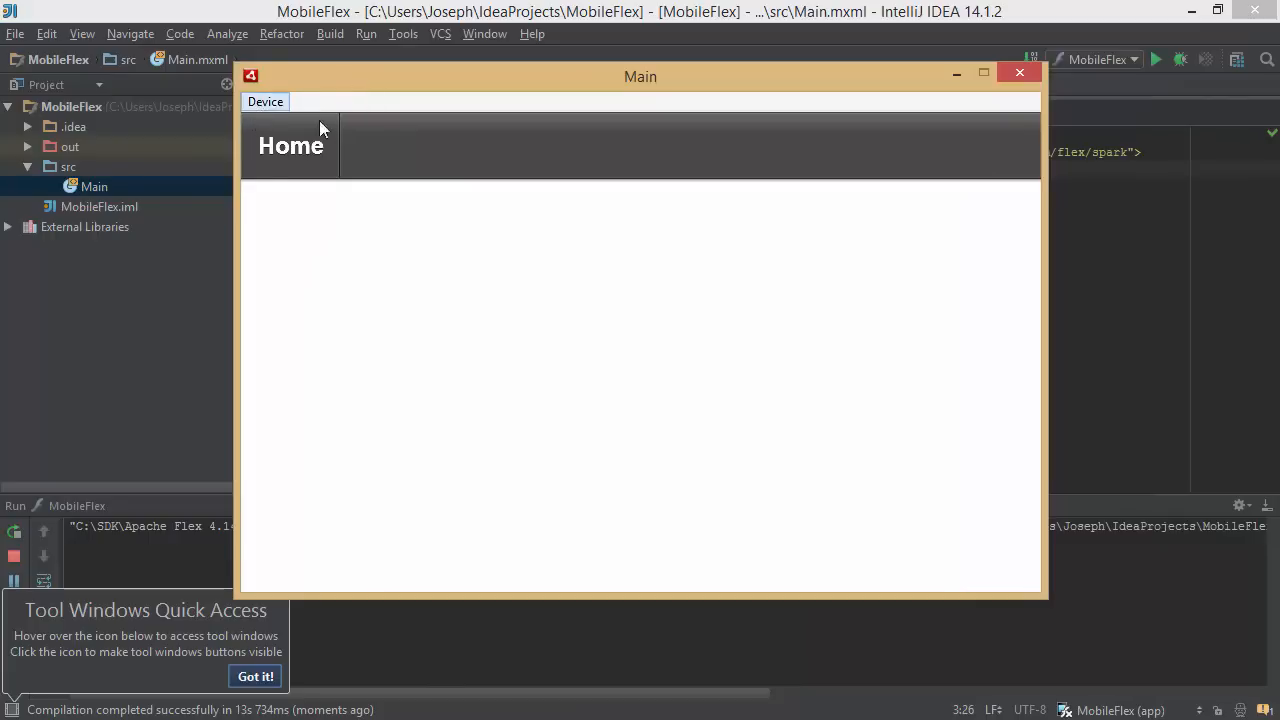
# Check the device commands available in the simulator, close the running Main app, and return to the Main.mxml code.
pyautogui.click(252, 103)
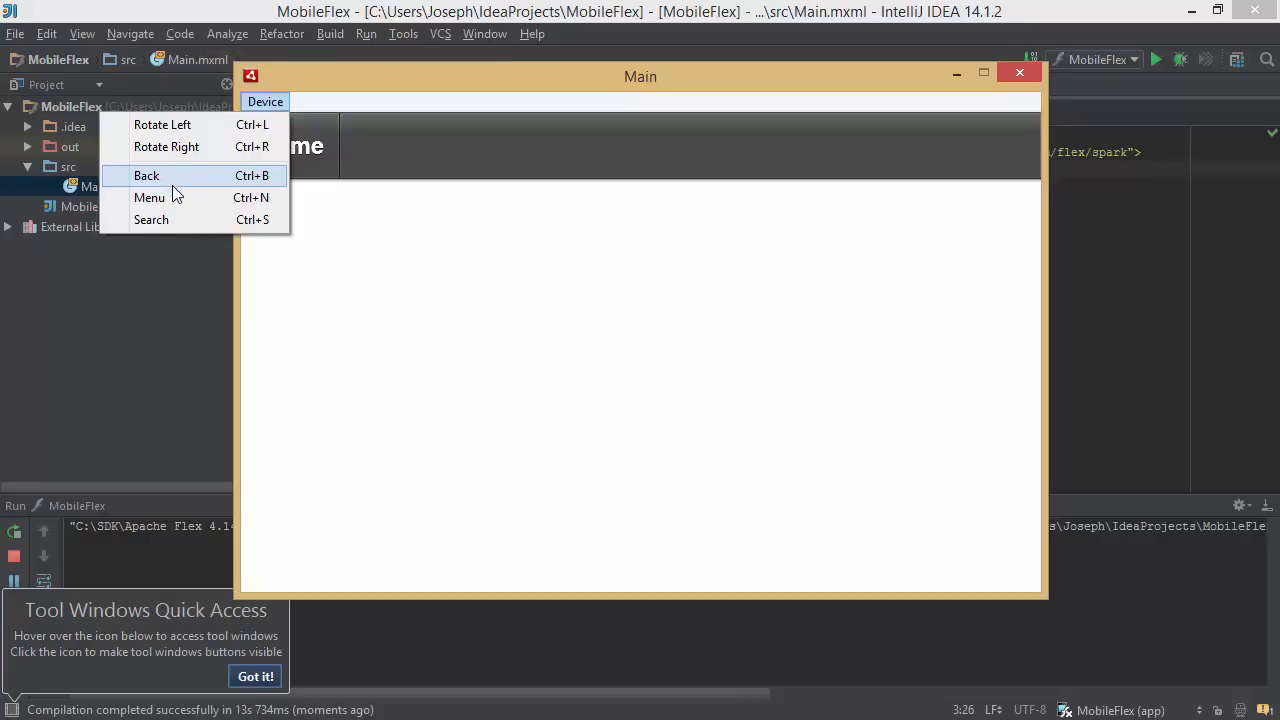
pyautogui.click(644, 329)
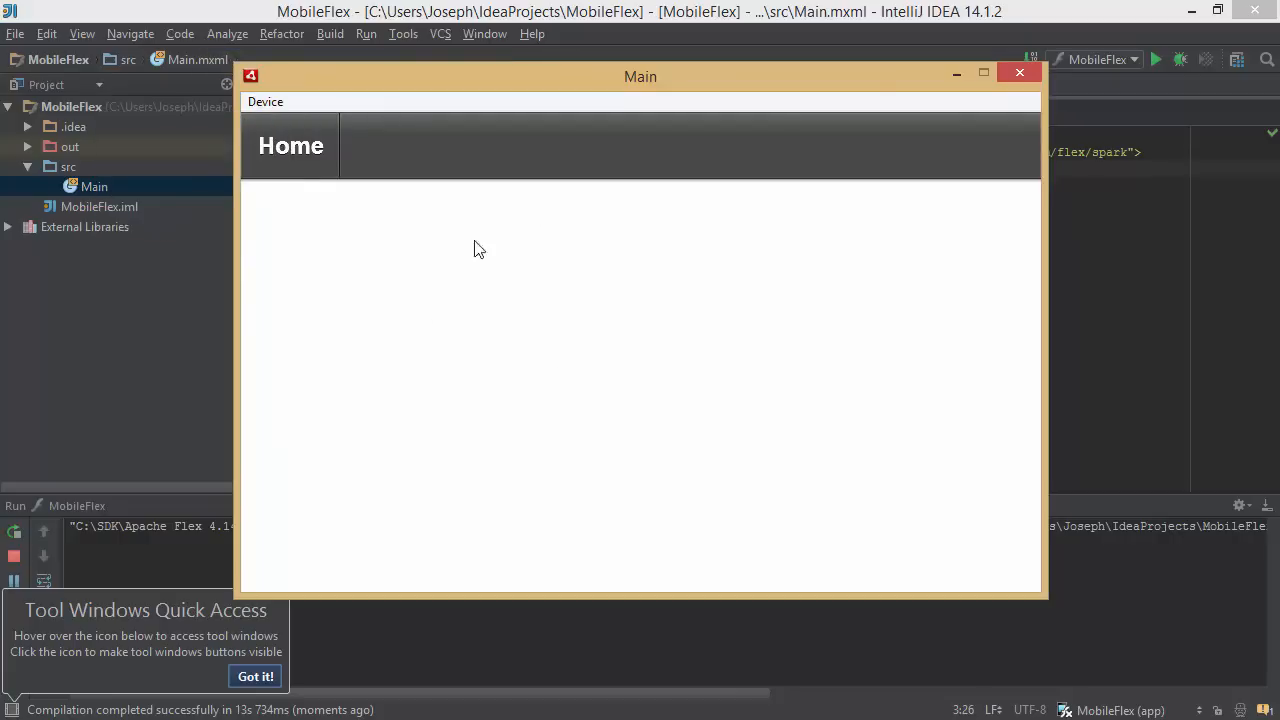
pyautogui.click(1019, 73)
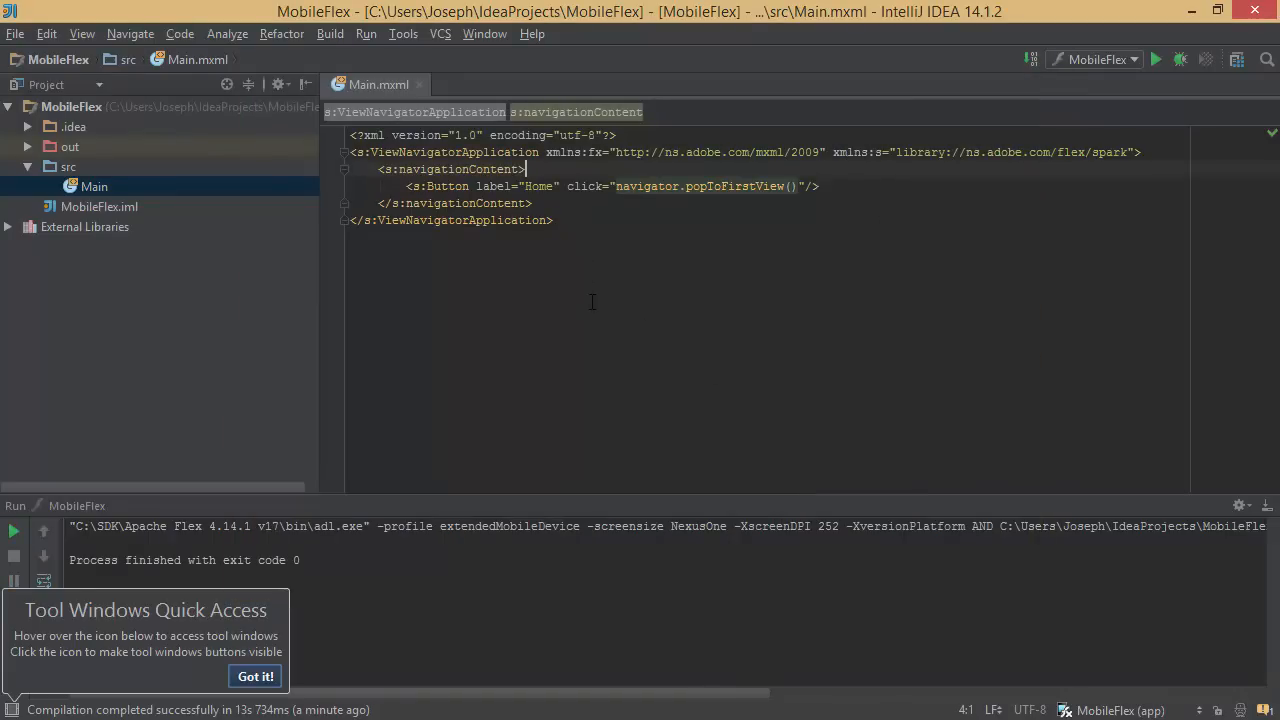
pyautogui.click(1004, 185)
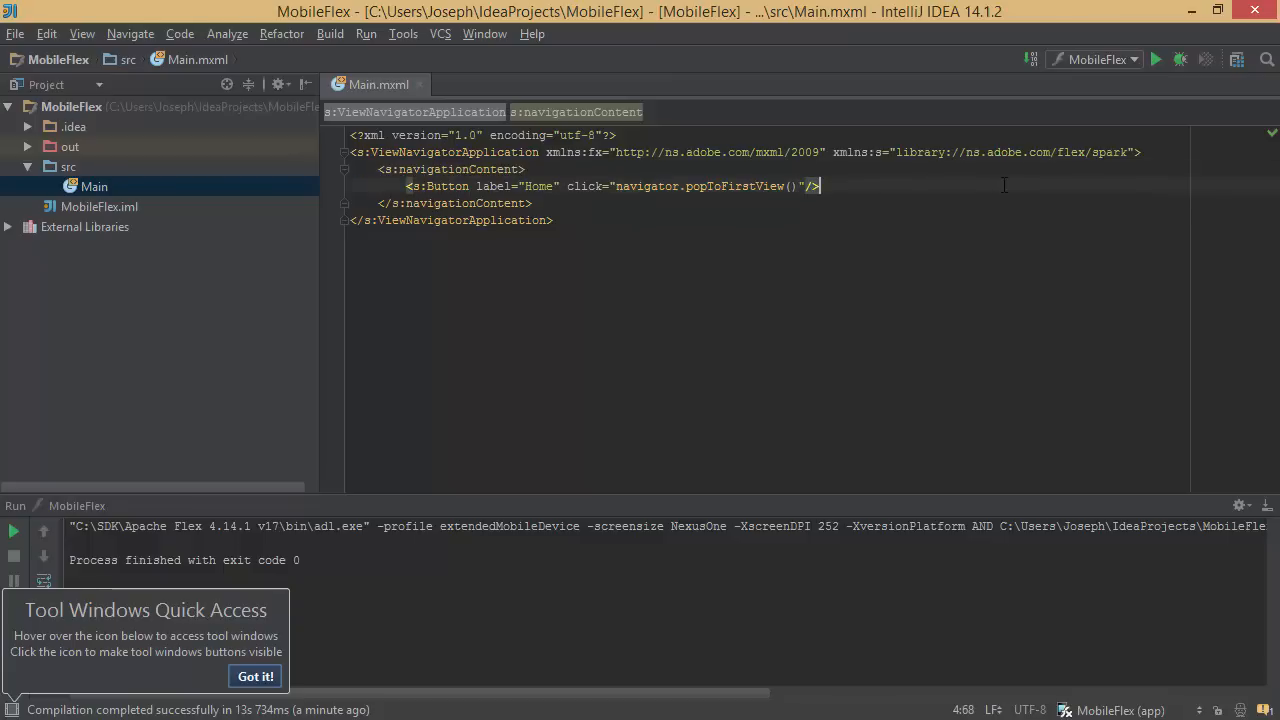
# Open the MobileFlex run configuration for editing and check which build configurations it can use.
pyautogui.click(1135, 61)
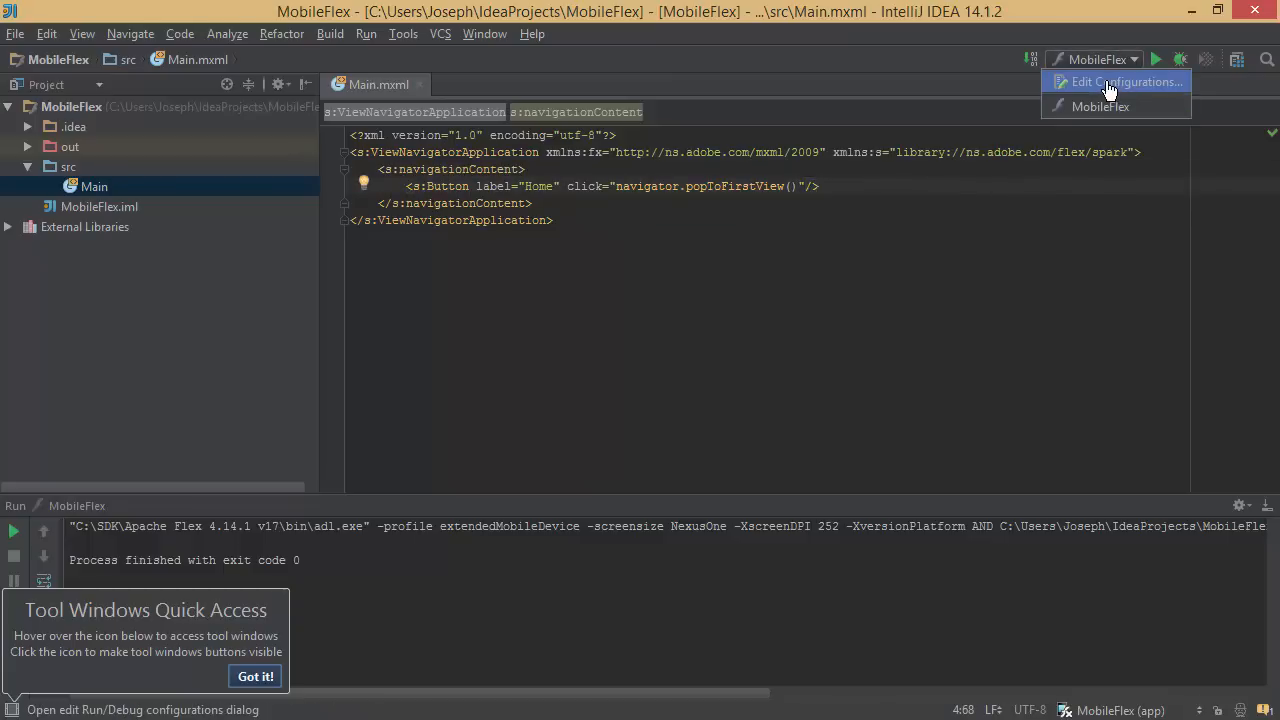
pyautogui.click(1108, 91)
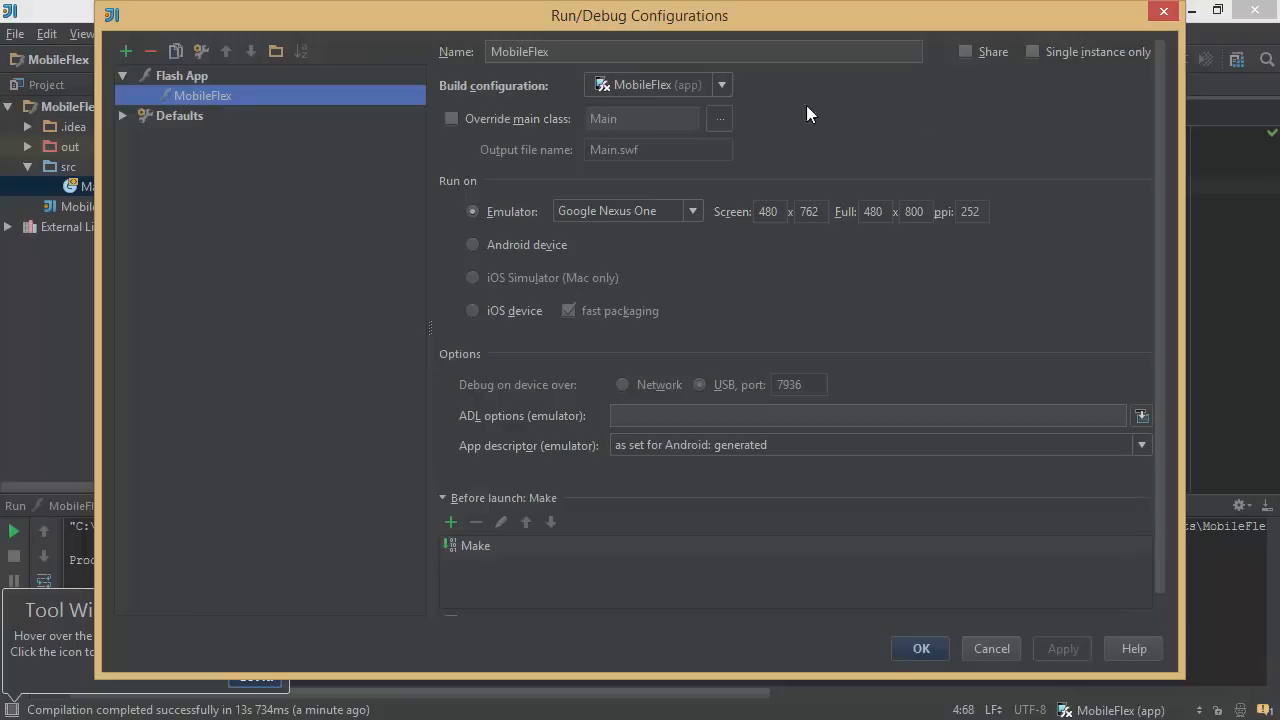
pyautogui.click(722, 85)
pyautogui.click(782, 180)
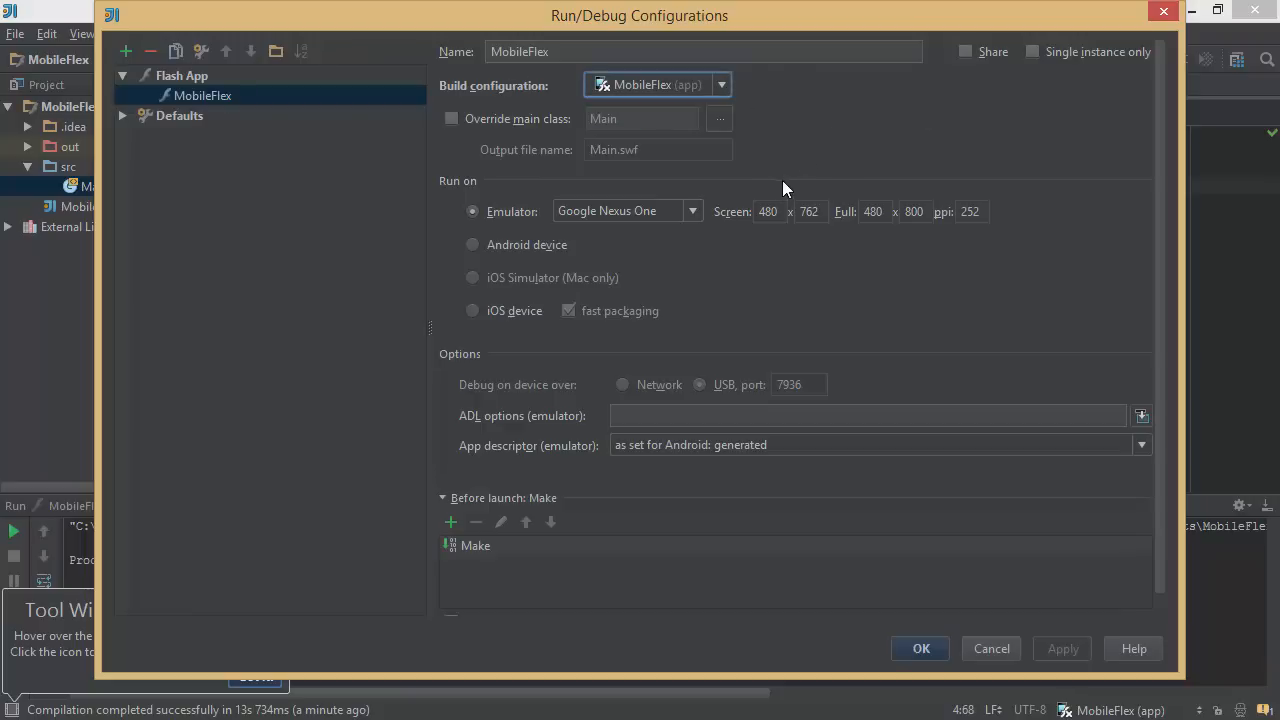
# Compare the Android device, iOS device and Emulator run targets, and accept the configuration with the Google Nexus One emulator.
pyautogui.click(472, 242)
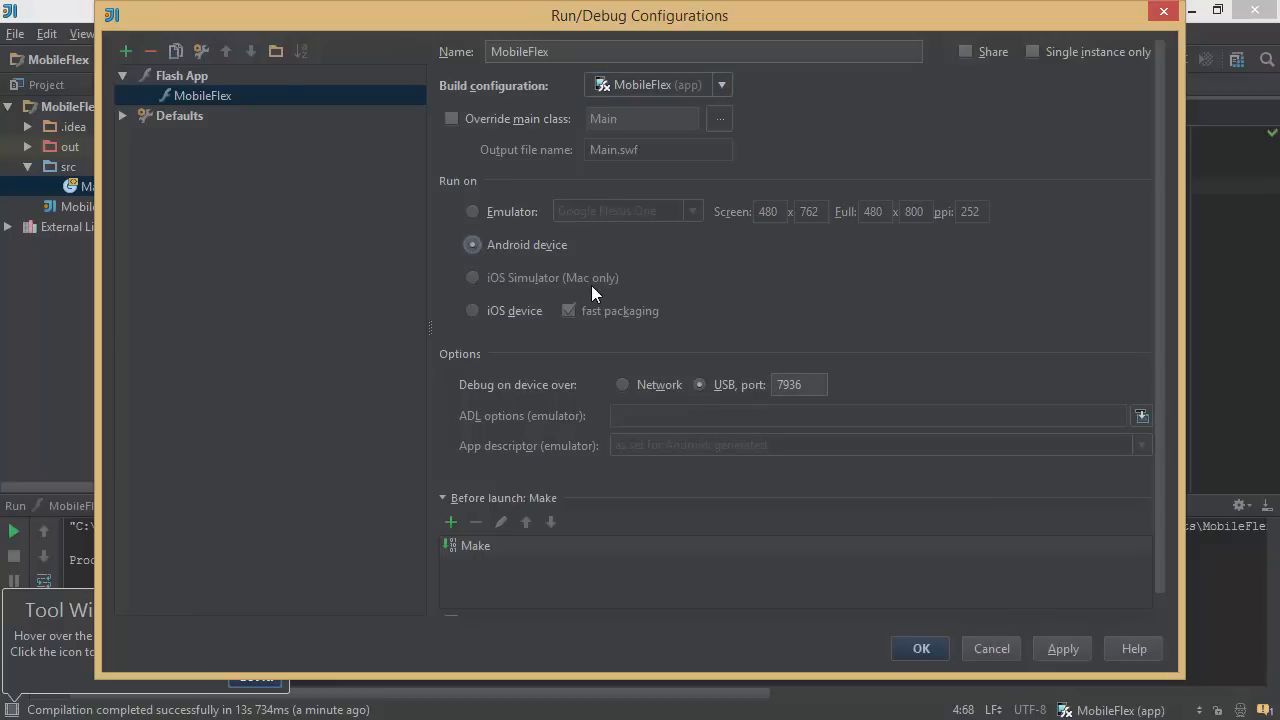
pyautogui.click(470, 312)
pyautogui.click(471, 211)
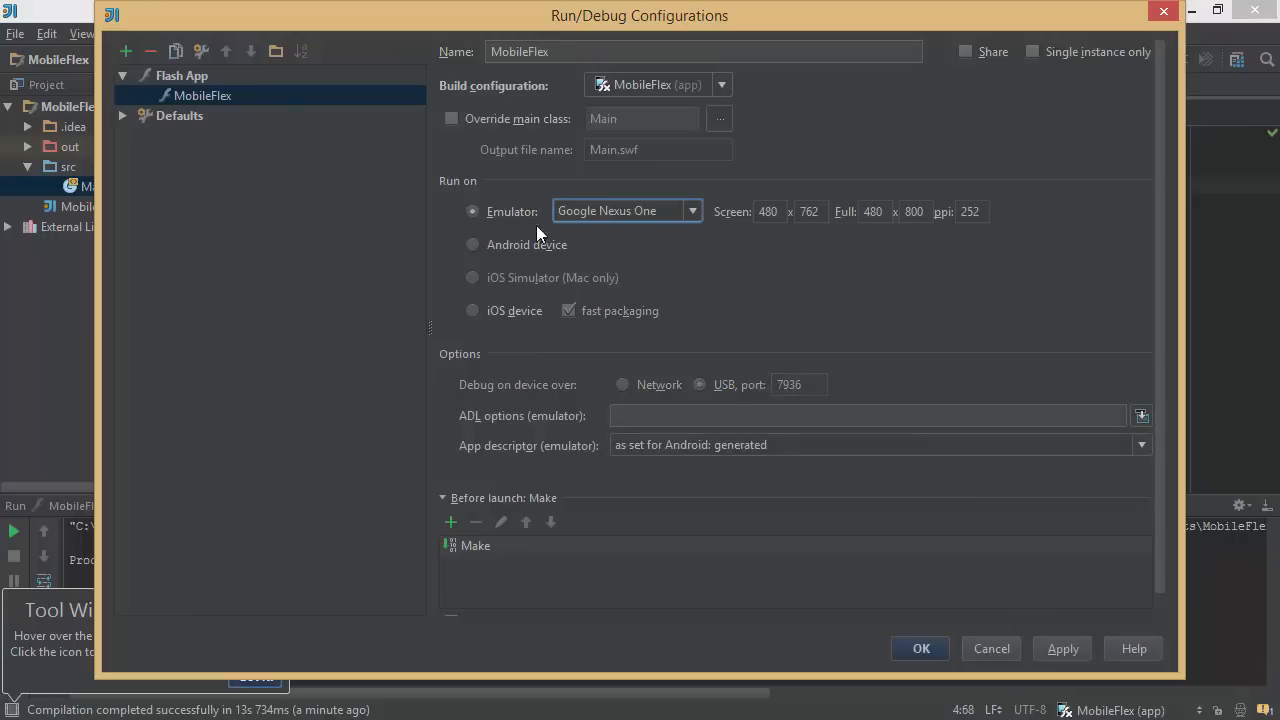
pyautogui.click(693, 211)
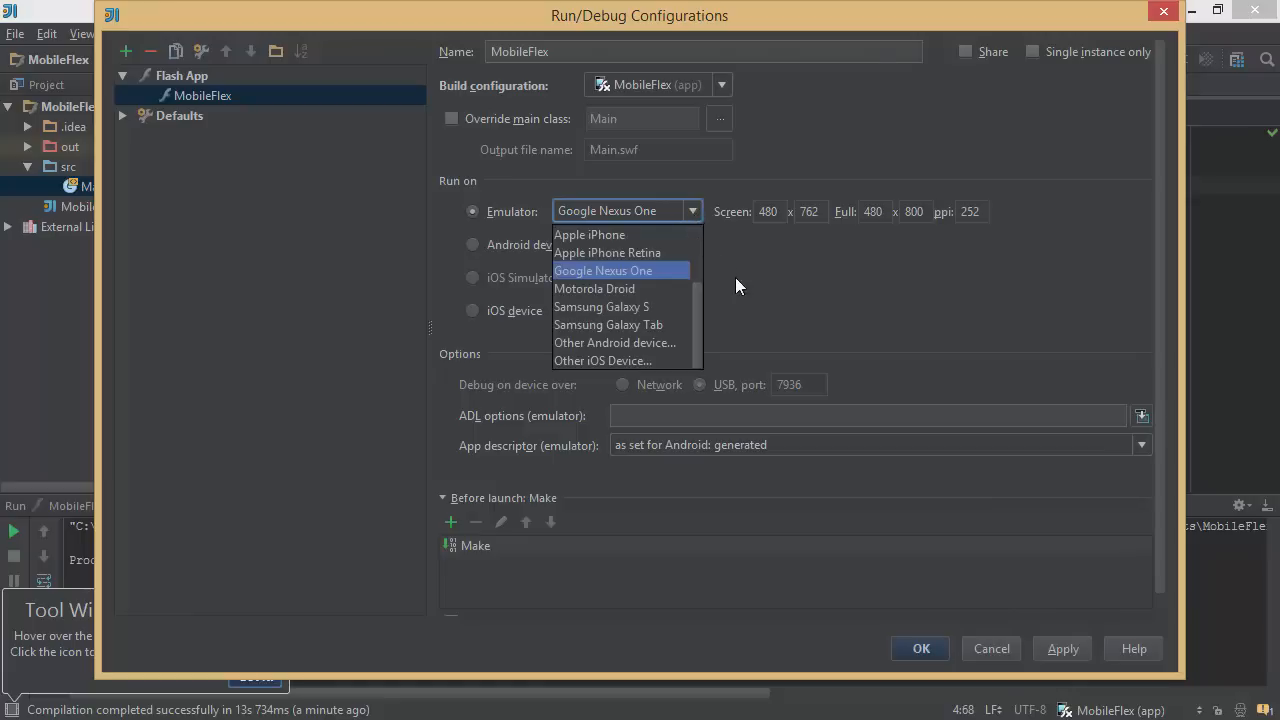
pyautogui.moveTo(696, 306)
pyautogui.mouseDown()
pyautogui.moveTo(702, 246)
pyautogui.moveTo(704, 324)
pyautogui.mouseUp()
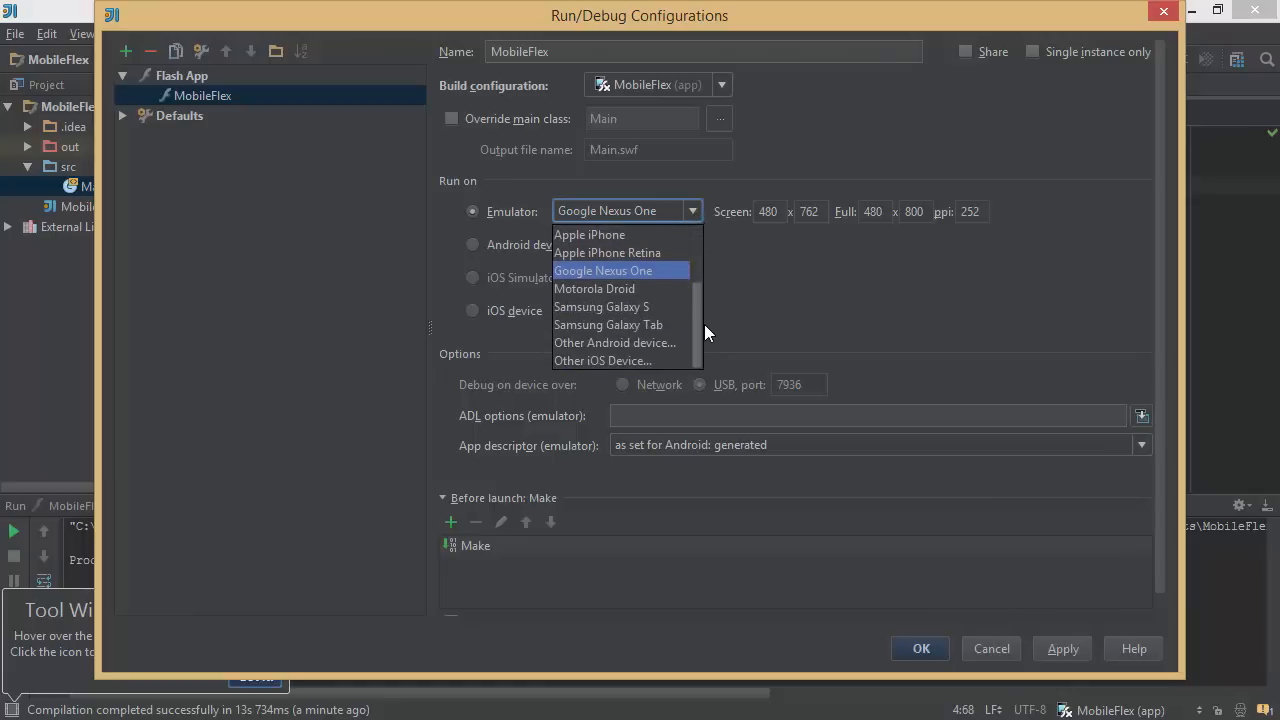
pyautogui.click(826, 304)
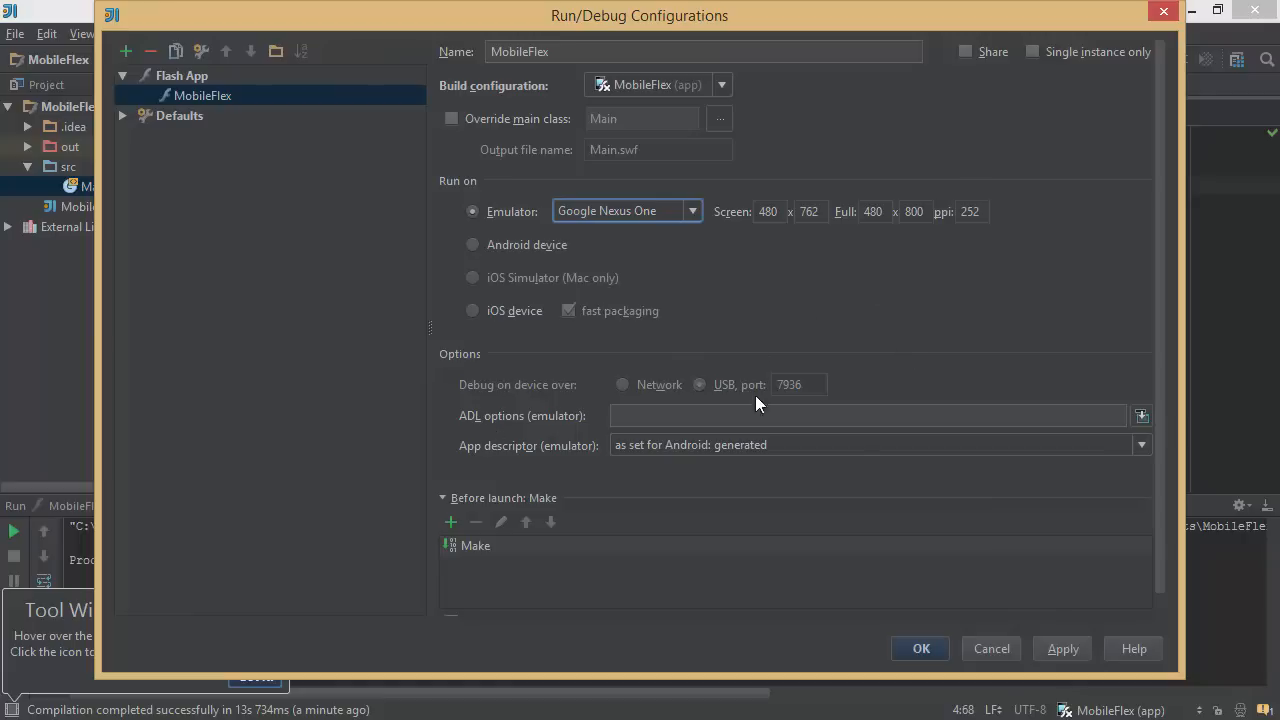
pyautogui.click(921, 648)
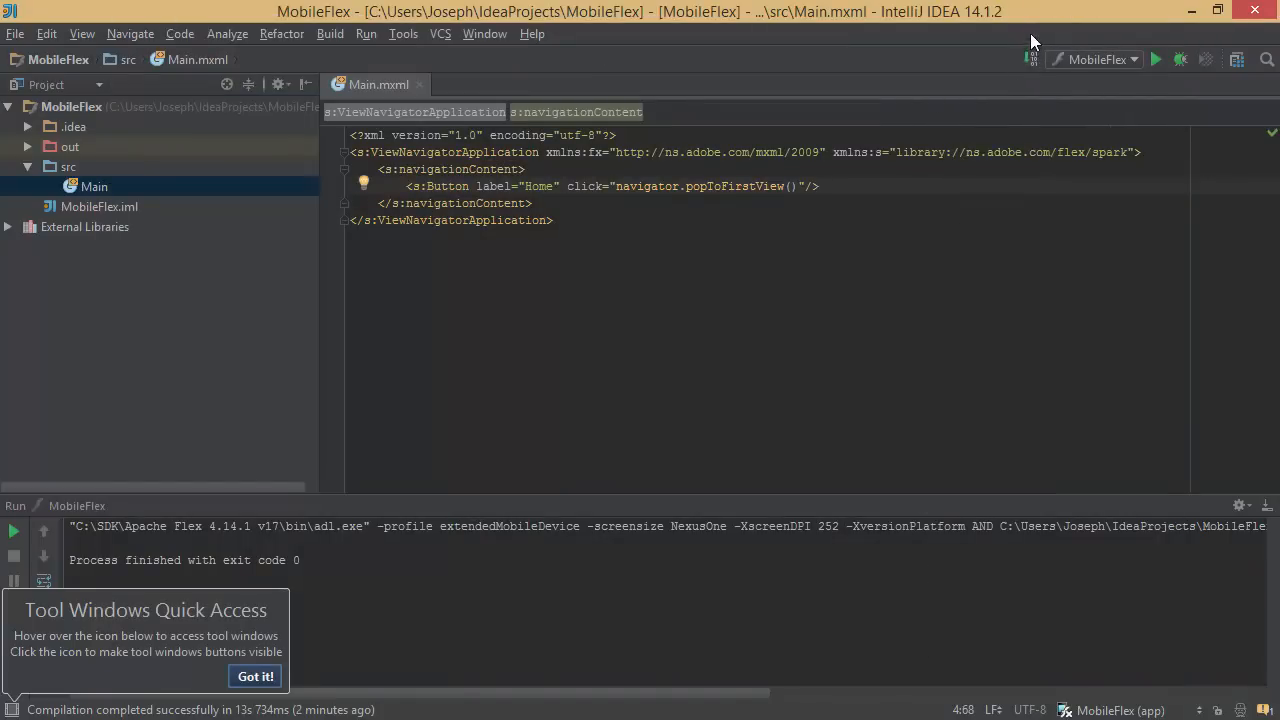
# Set the project SDK to Apache Flex 4.14.1 v17 in the project structure settings.
pyautogui.click(1238, 66)
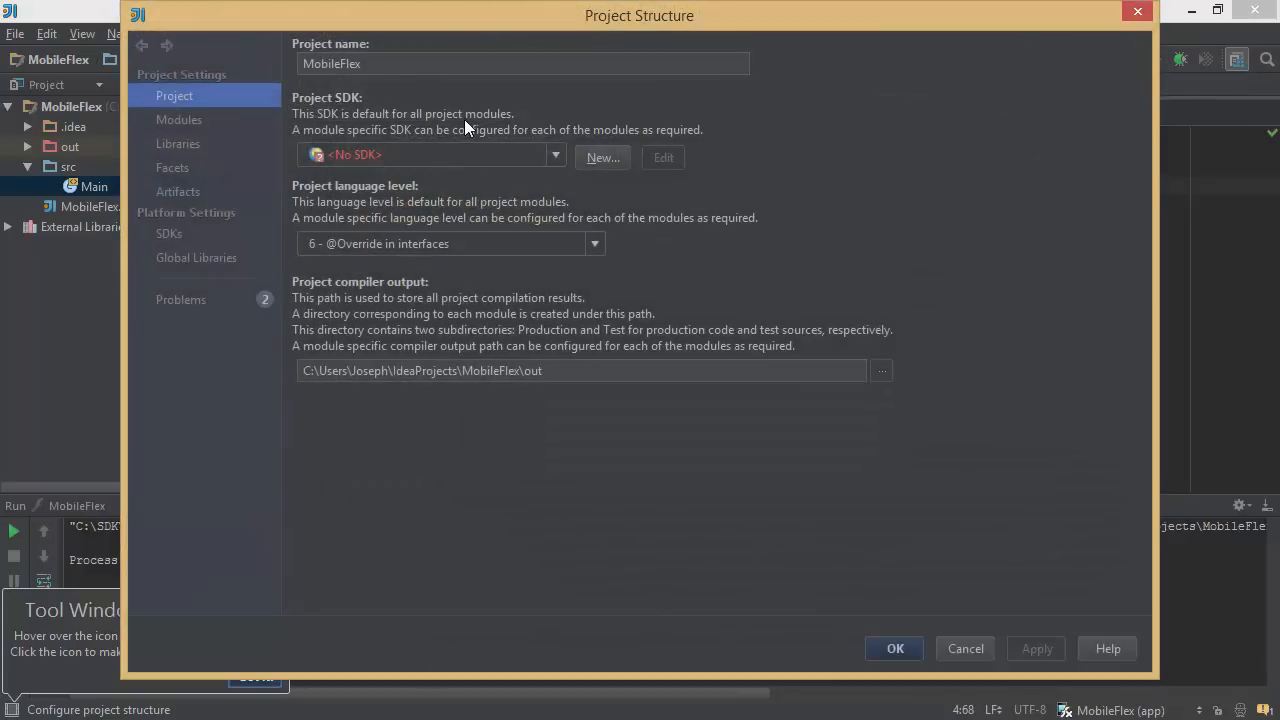
pyautogui.click(555, 153)
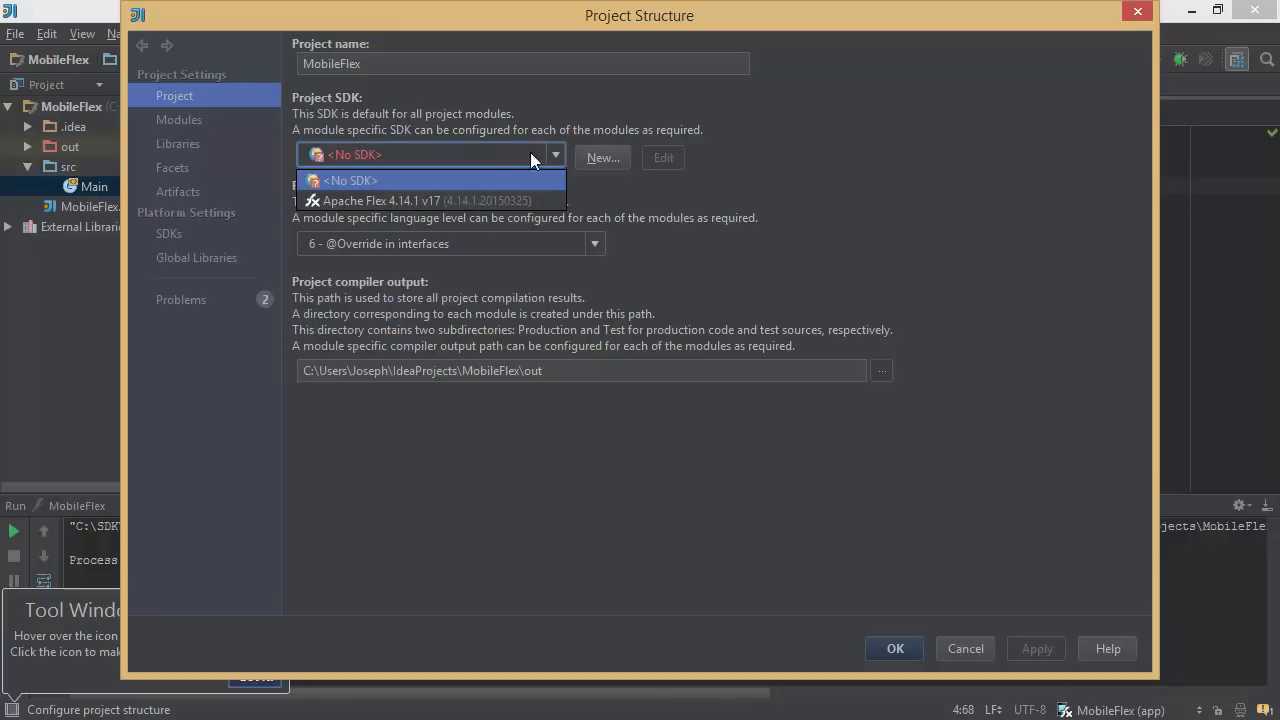
pyautogui.click(380, 201)
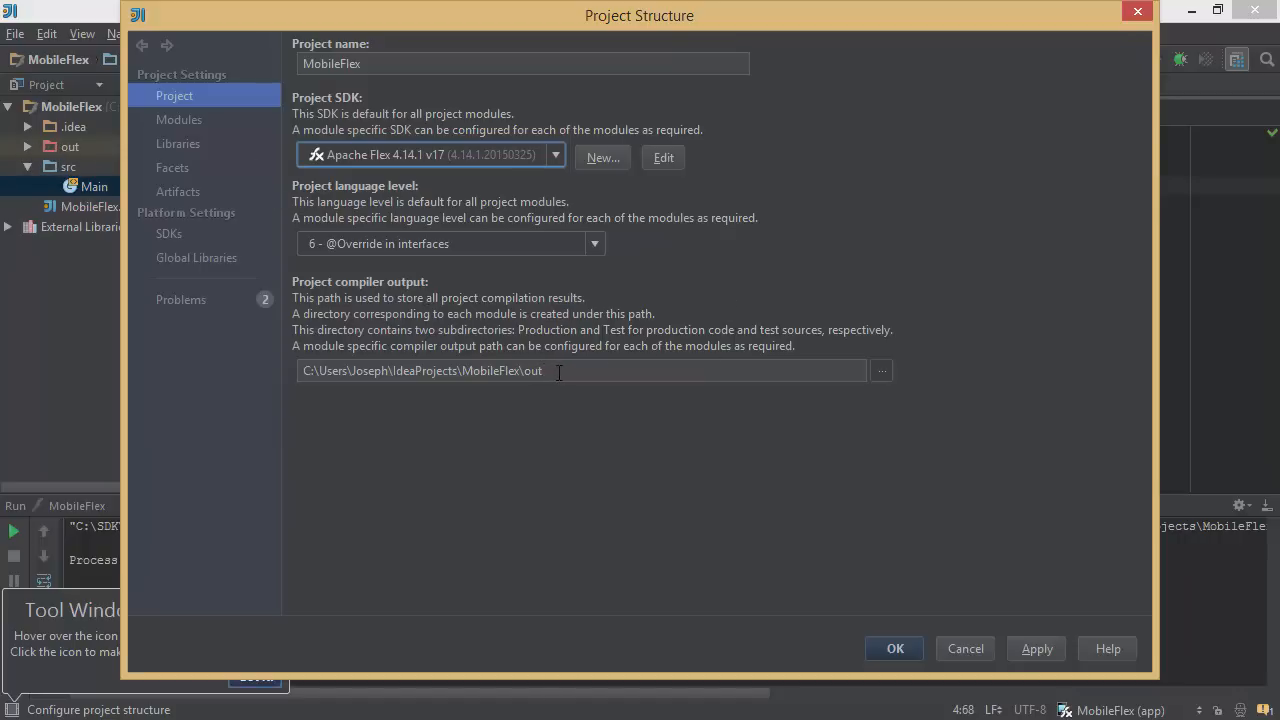
# Review the general settings and SDK library dependencies of the MobileFlex (app) build configuration.
pyautogui.click(192, 119)
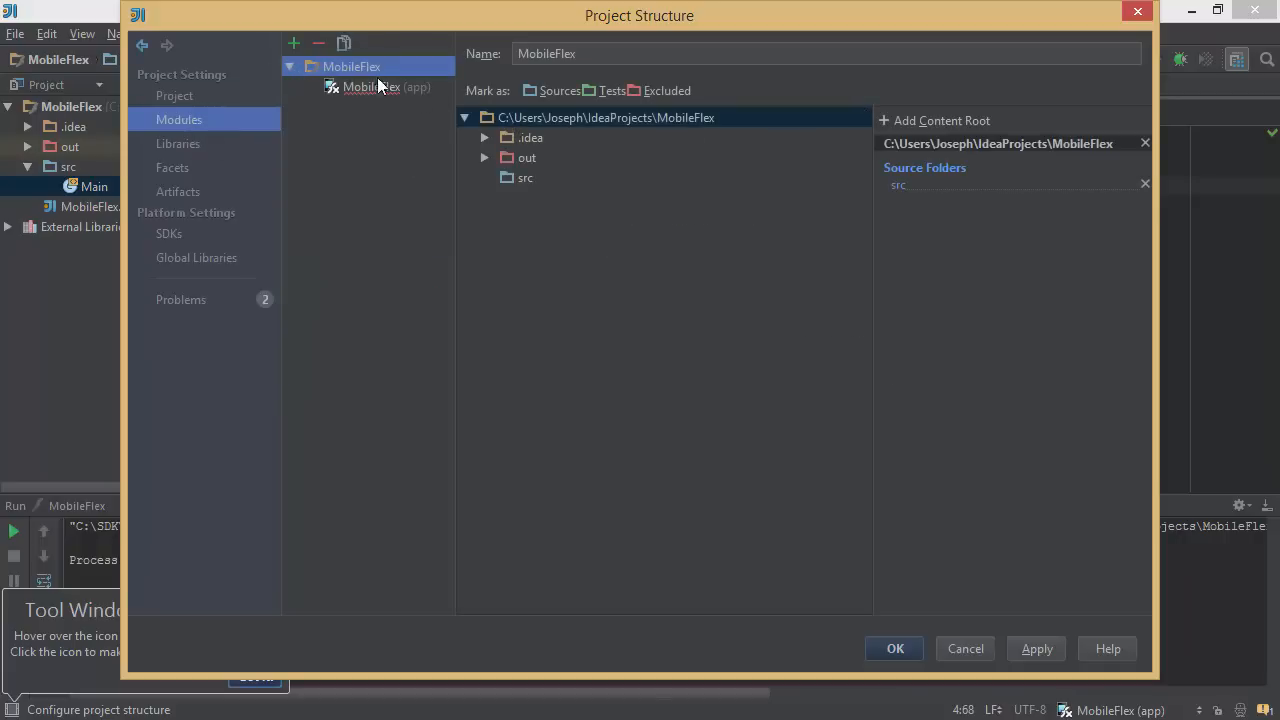
pyautogui.click(390, 88)
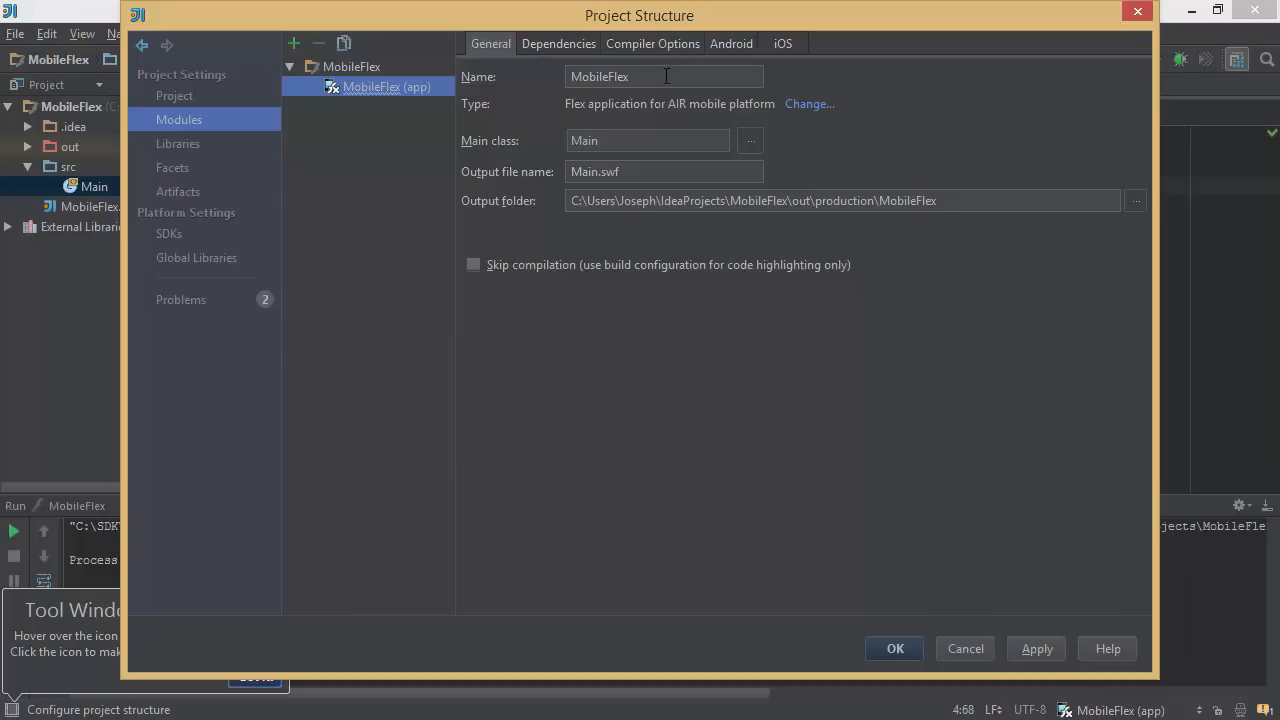
pyautogui.doubleClick(578, 72)
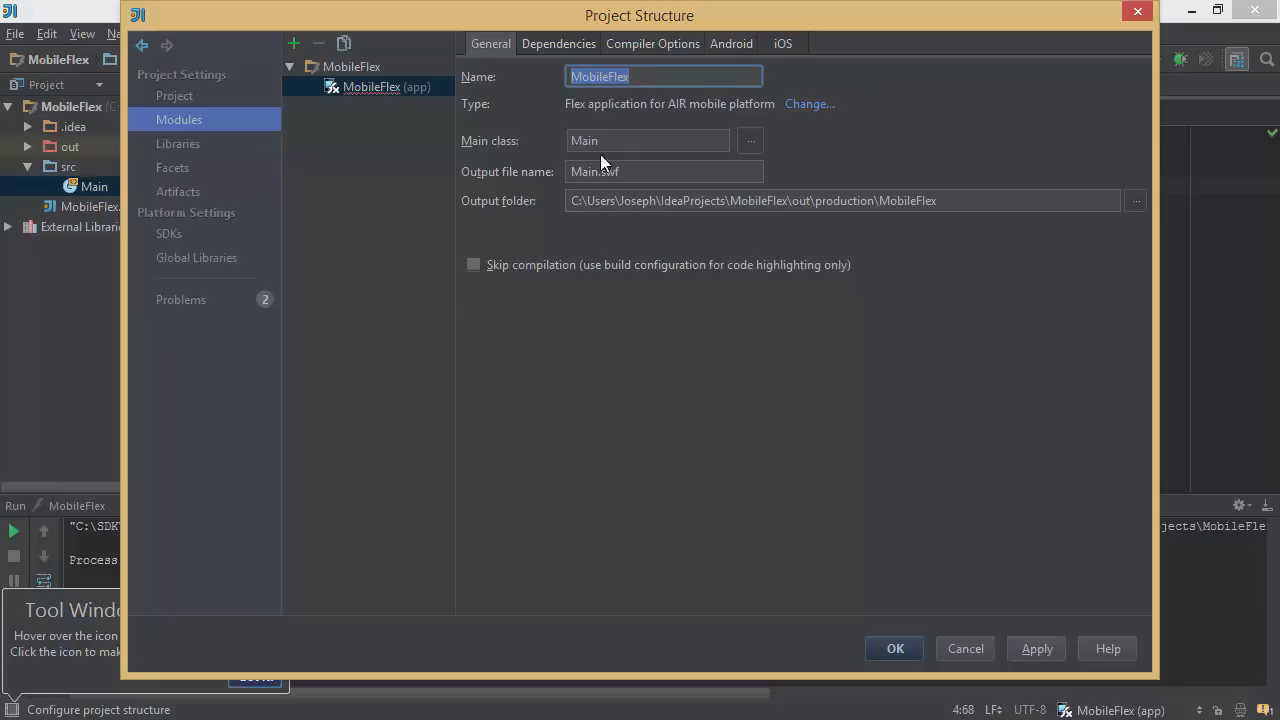
pyautogui.click(558, 44)
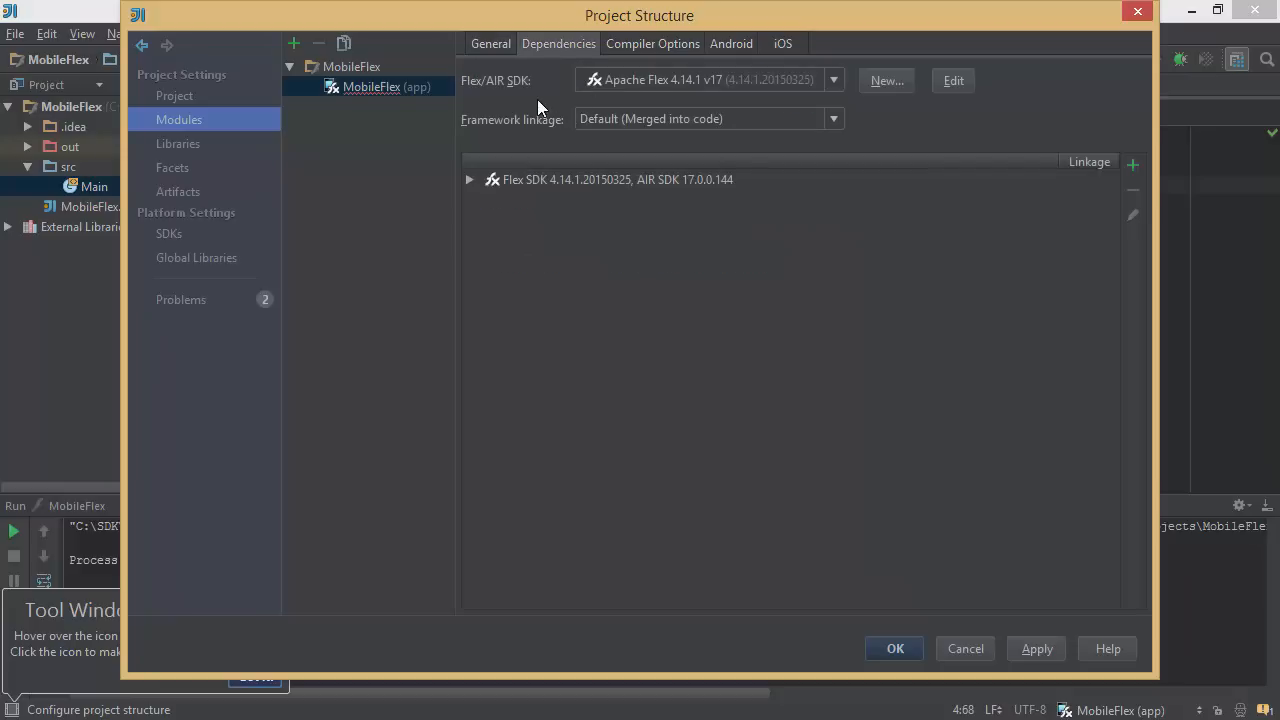
pyautogui.click(470, 180)
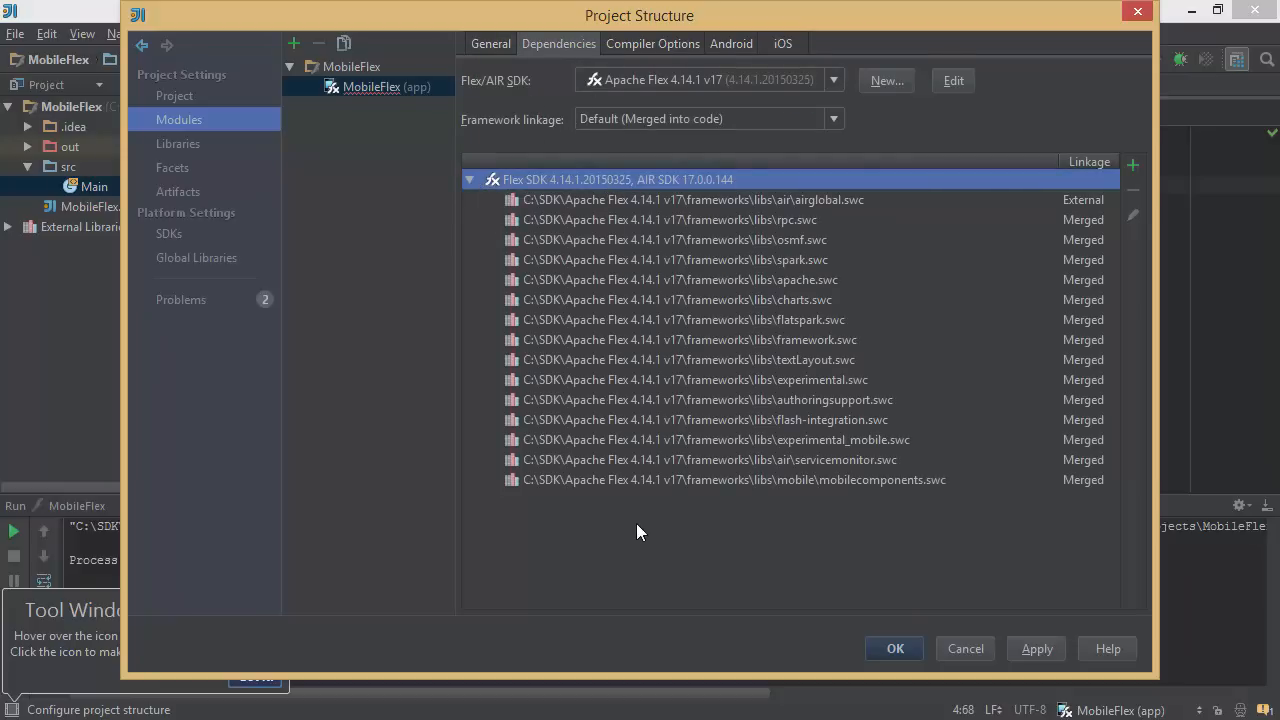
# Review the compiler, Android and iOS settings of the MobileFlex (app) build configuration and save the project structure.
pyautogui.click(628, 44)
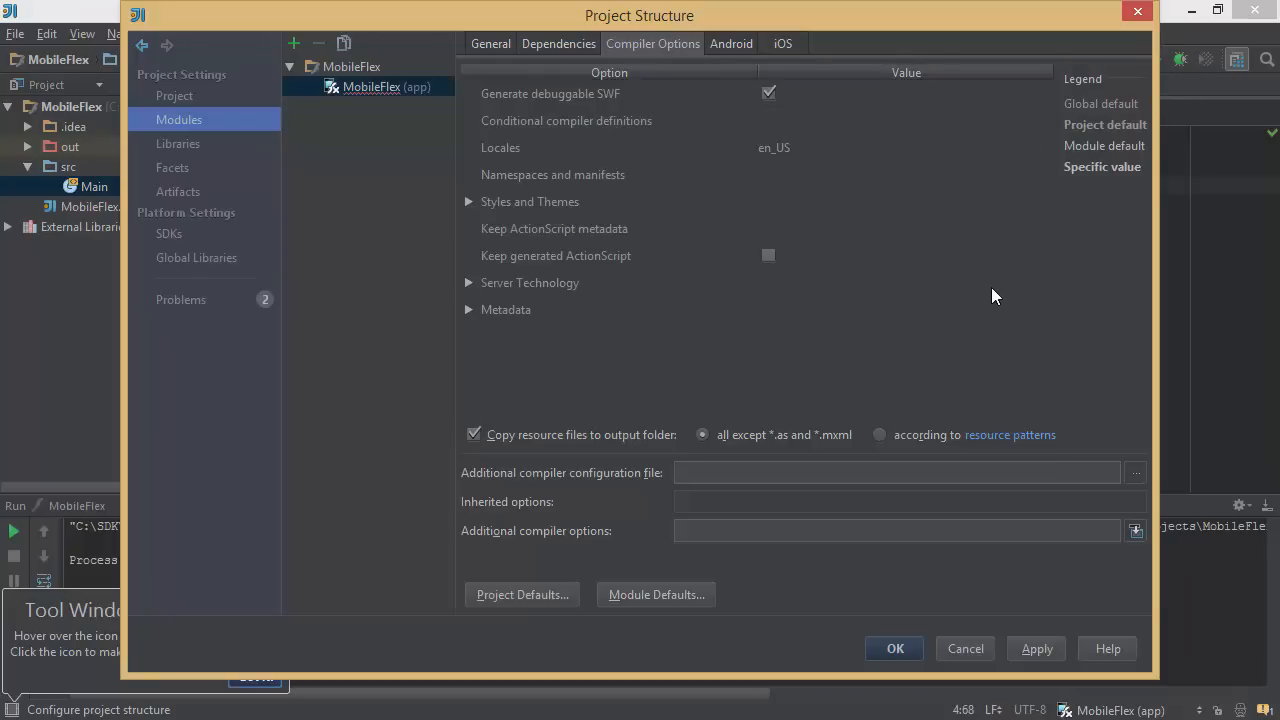
pyautogui.click(724, 537)
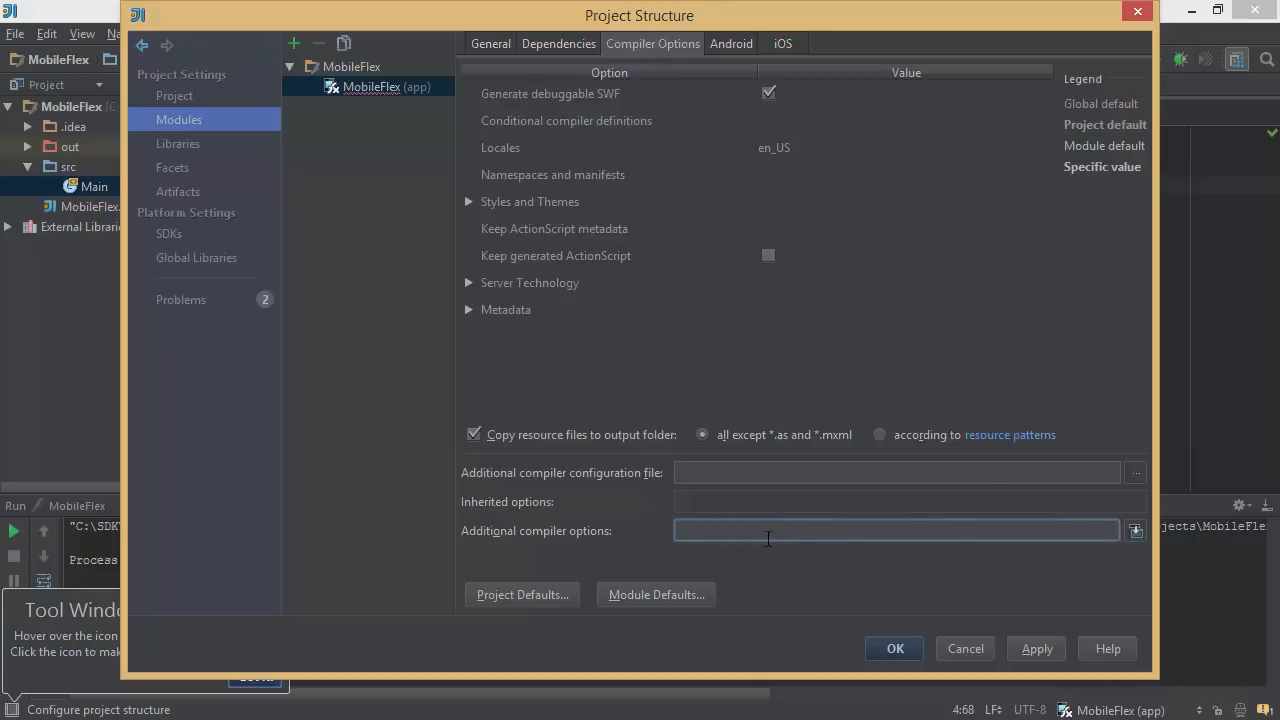
pyautogui.click(732, 45)
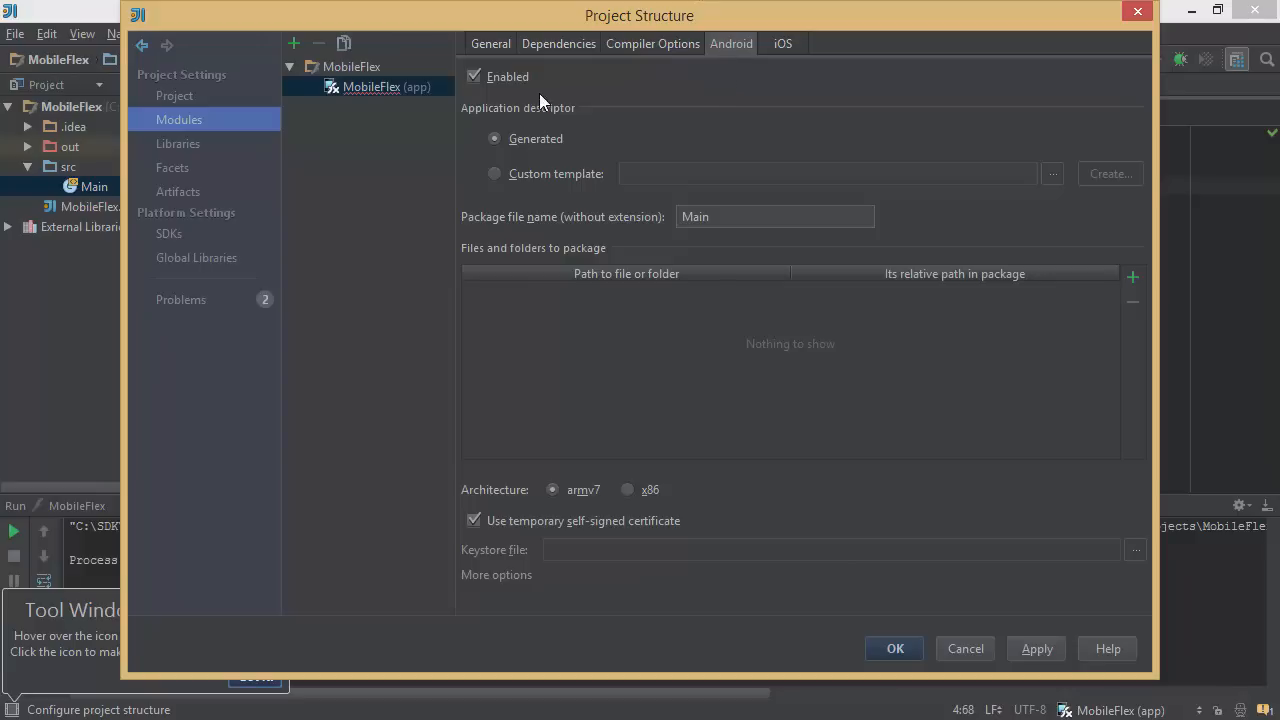
pyautogui.click(781, 45)
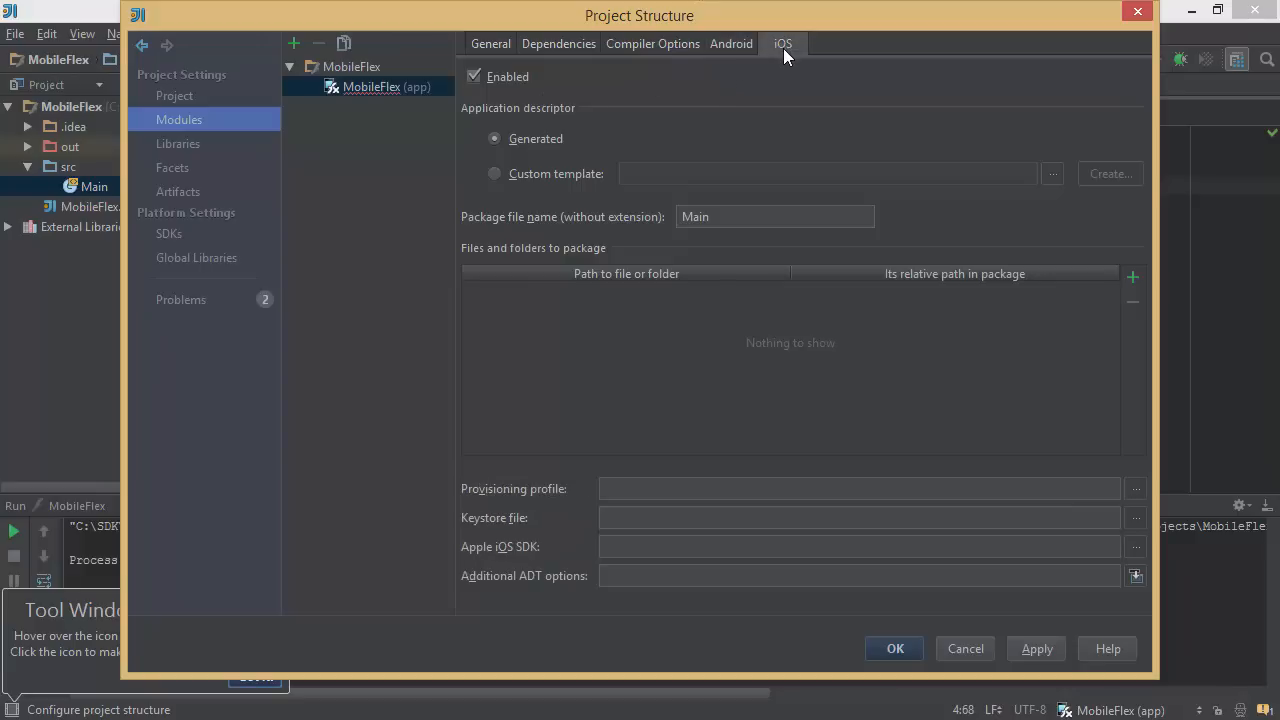
pyautogui.click(890, 650)
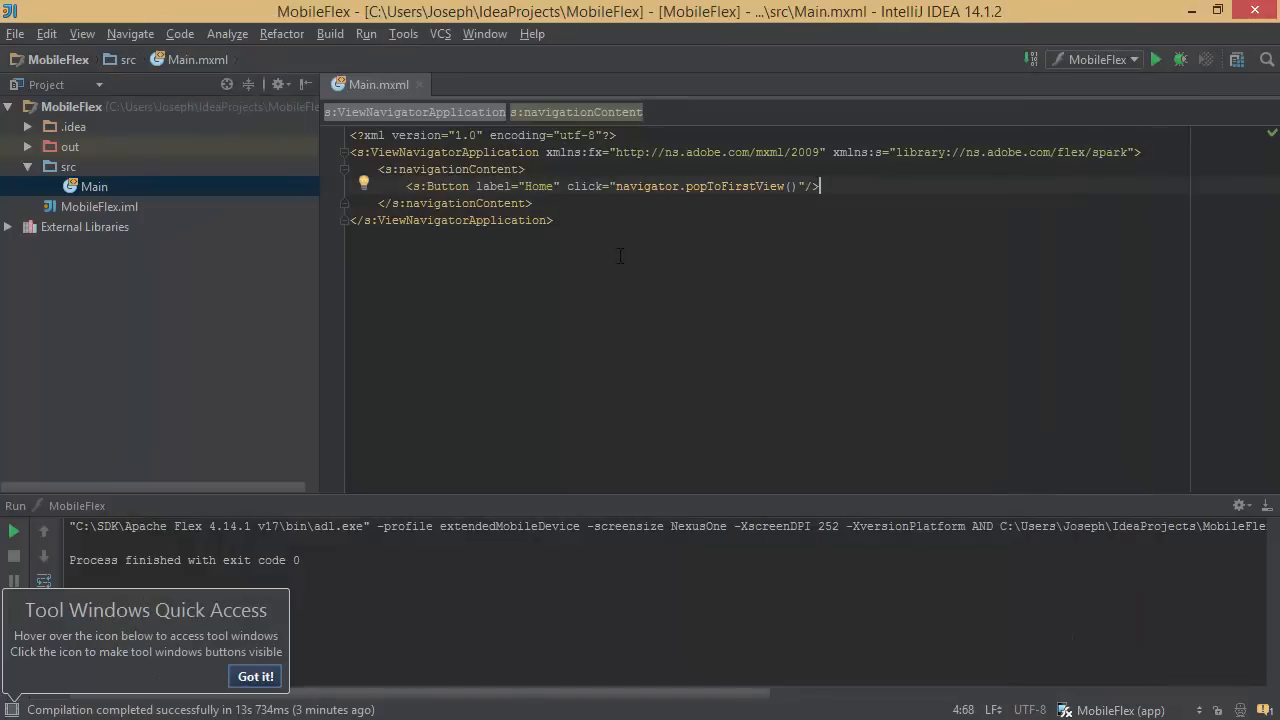
# Start packaging the AIR application and examine the Android package types, keeping release.
pyautogui.click(330, 34)
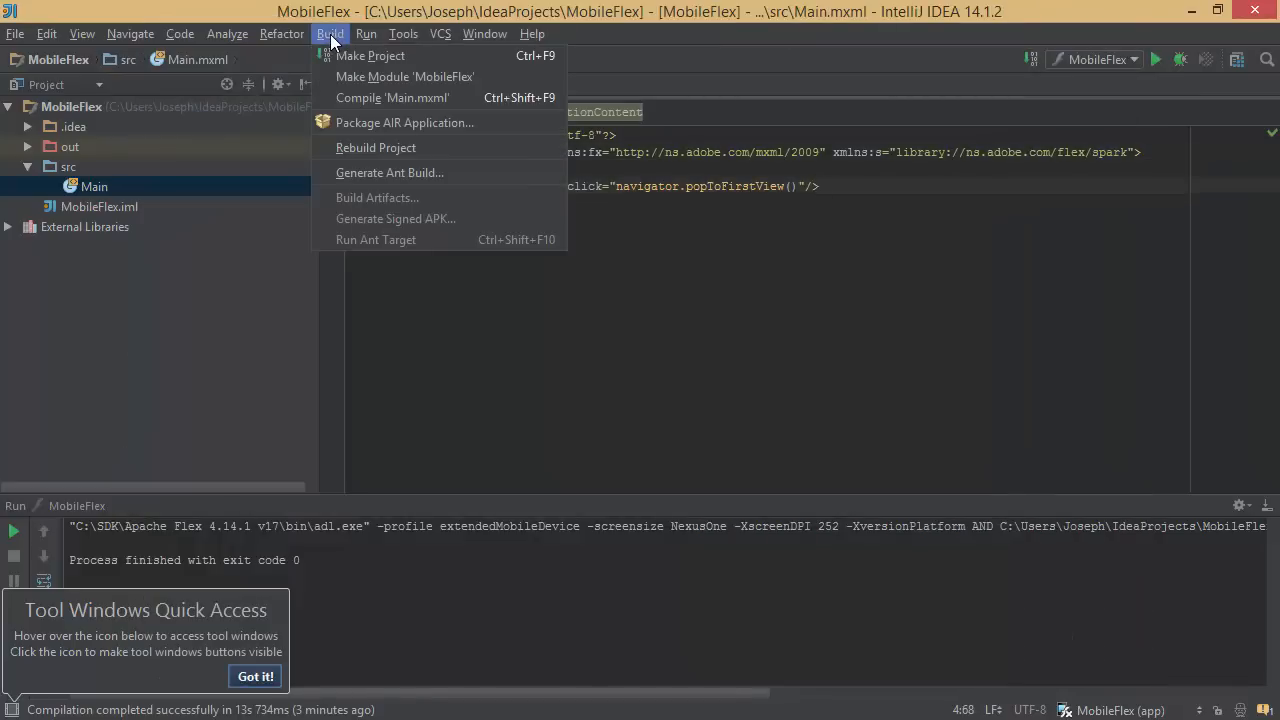
pyautogui.moveTo(366, 34)
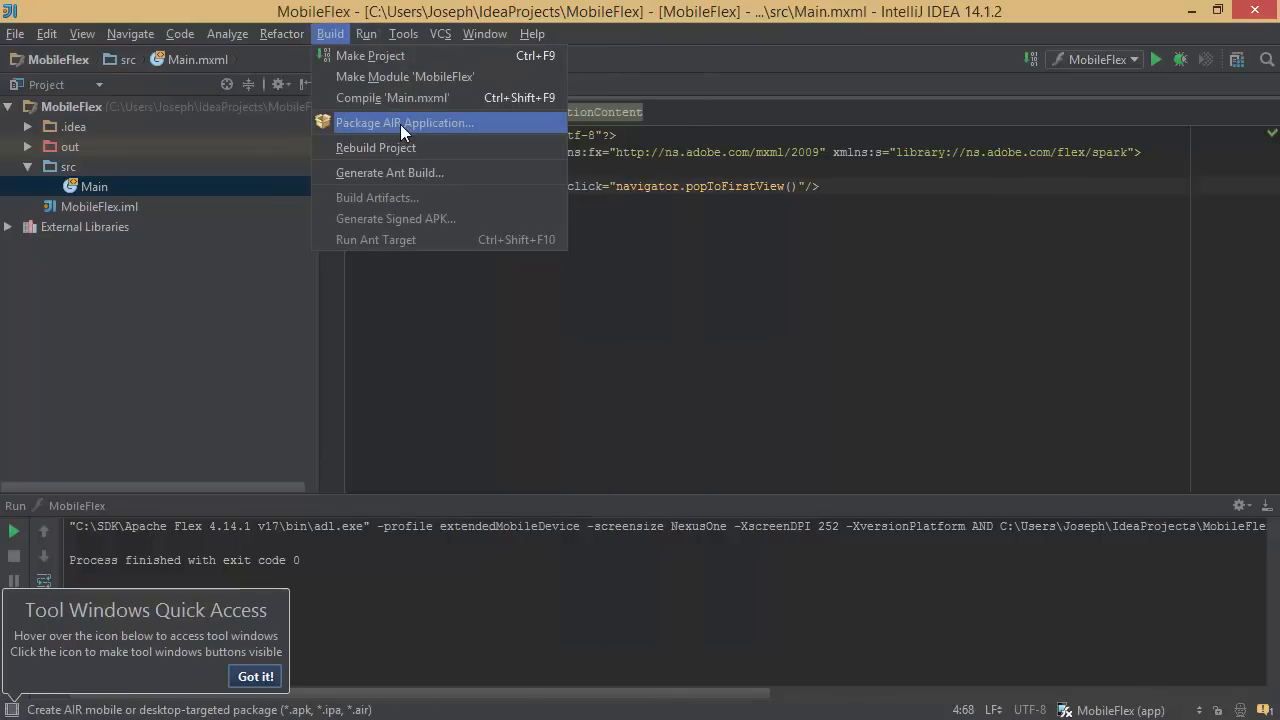
pyautogui.click(435, 127)
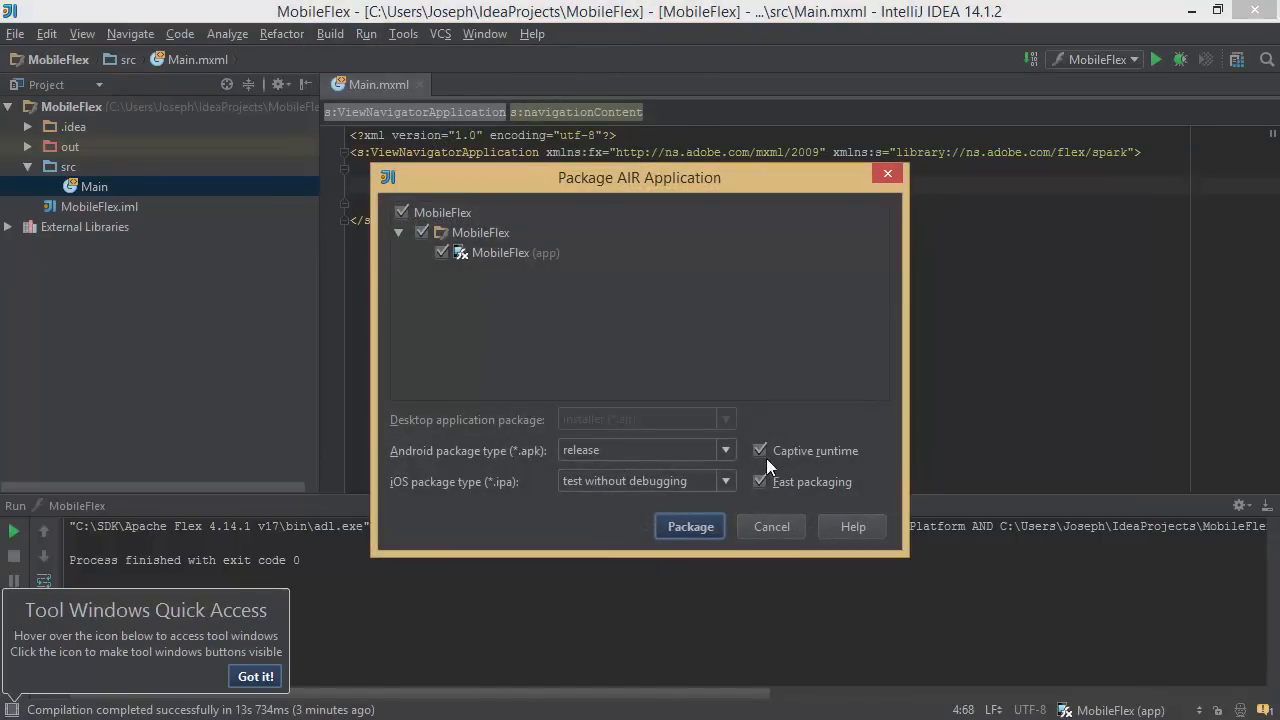
pyautogui.click(726, 450)
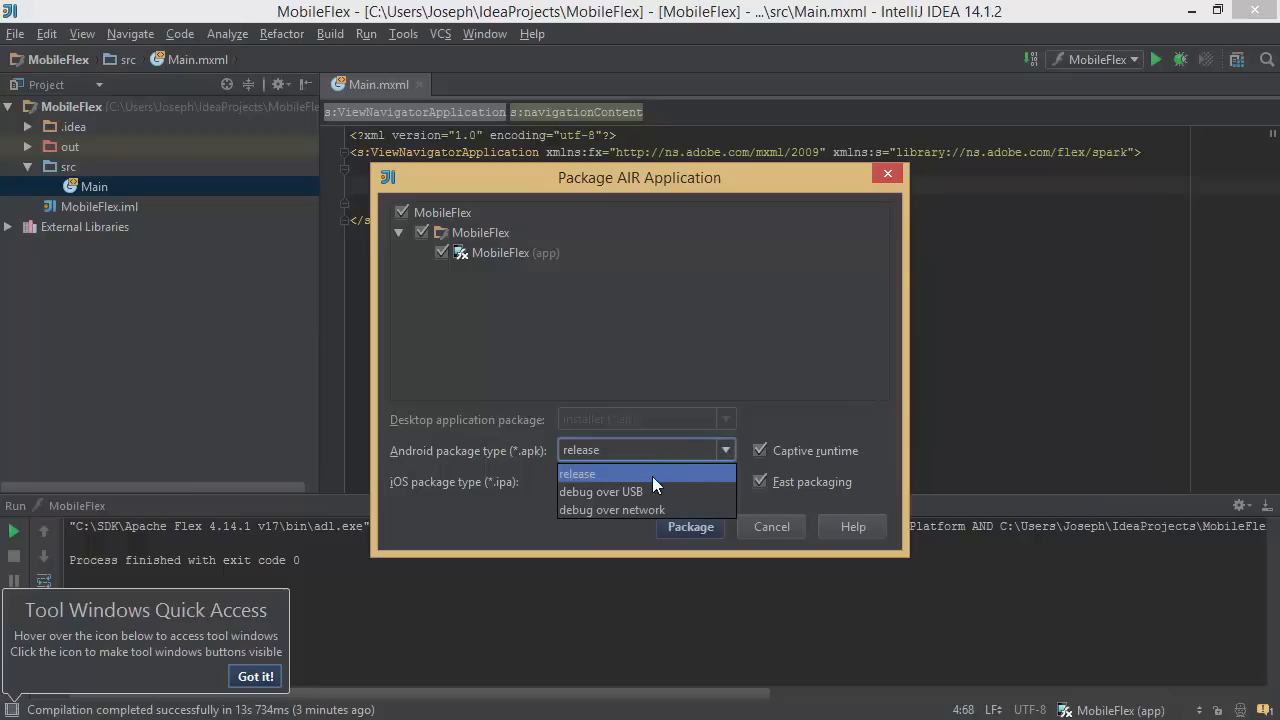
pyautogui.click(456, 522)
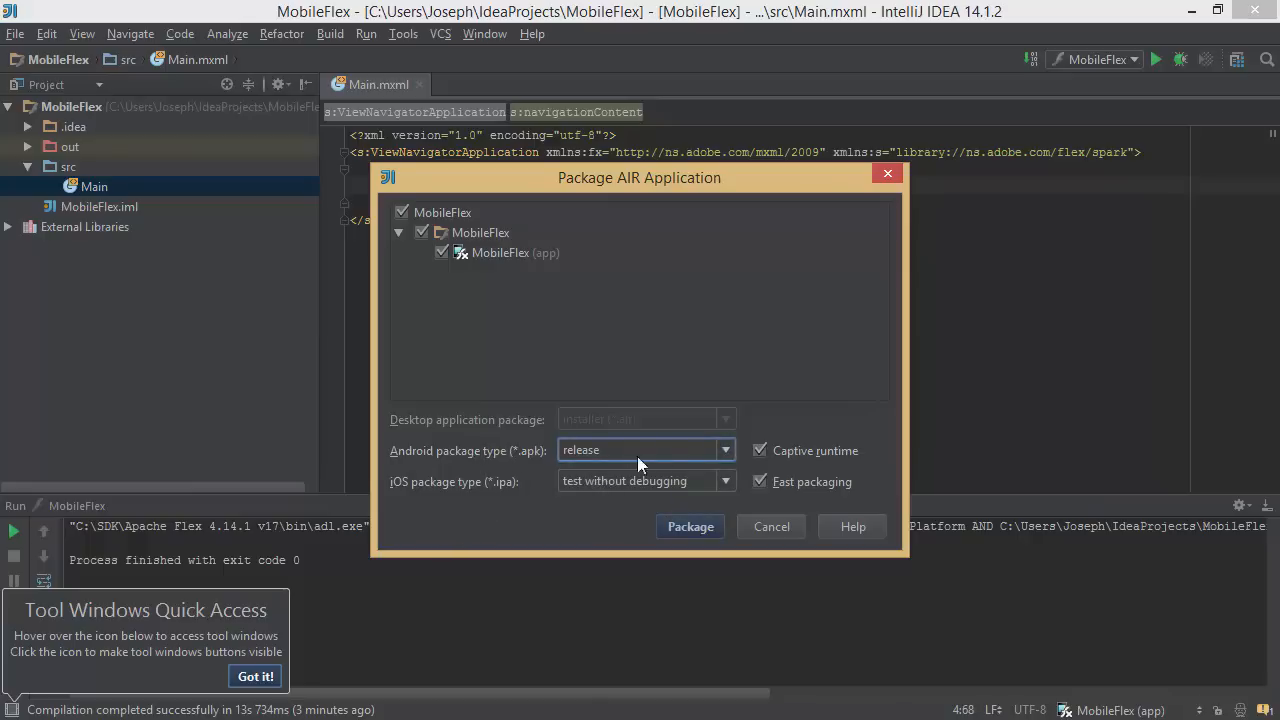
# Try Apple App Store distribution as the iOS package type, check the captive runtime option, and cancel the packaging.
pyautogui.click(689, 481)
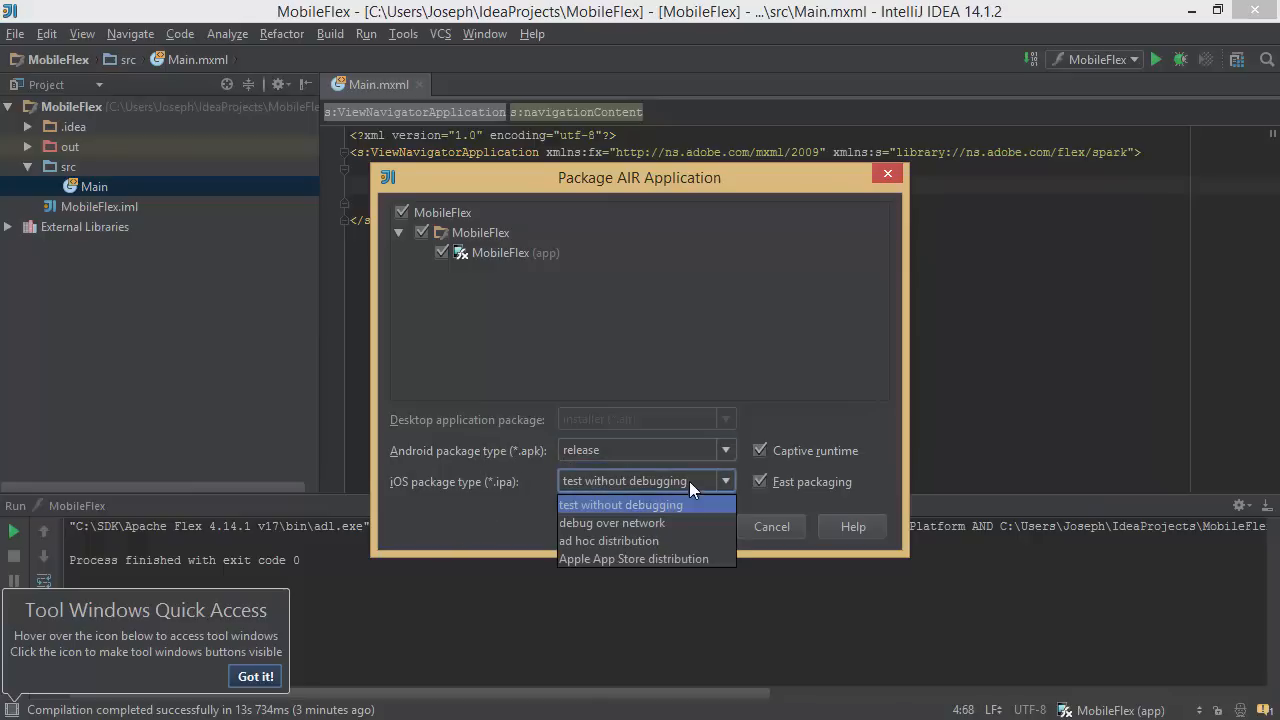
pyautogui.click(615, 558)
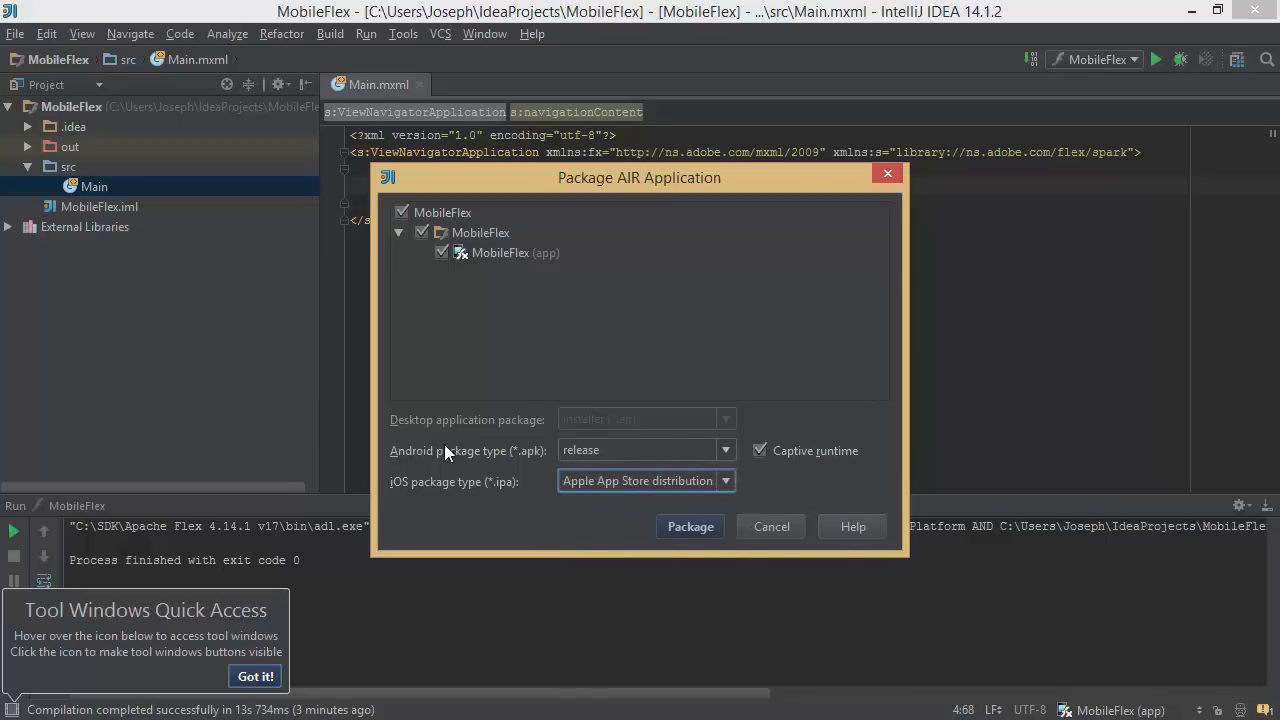
pyautogui.click(760, 451)
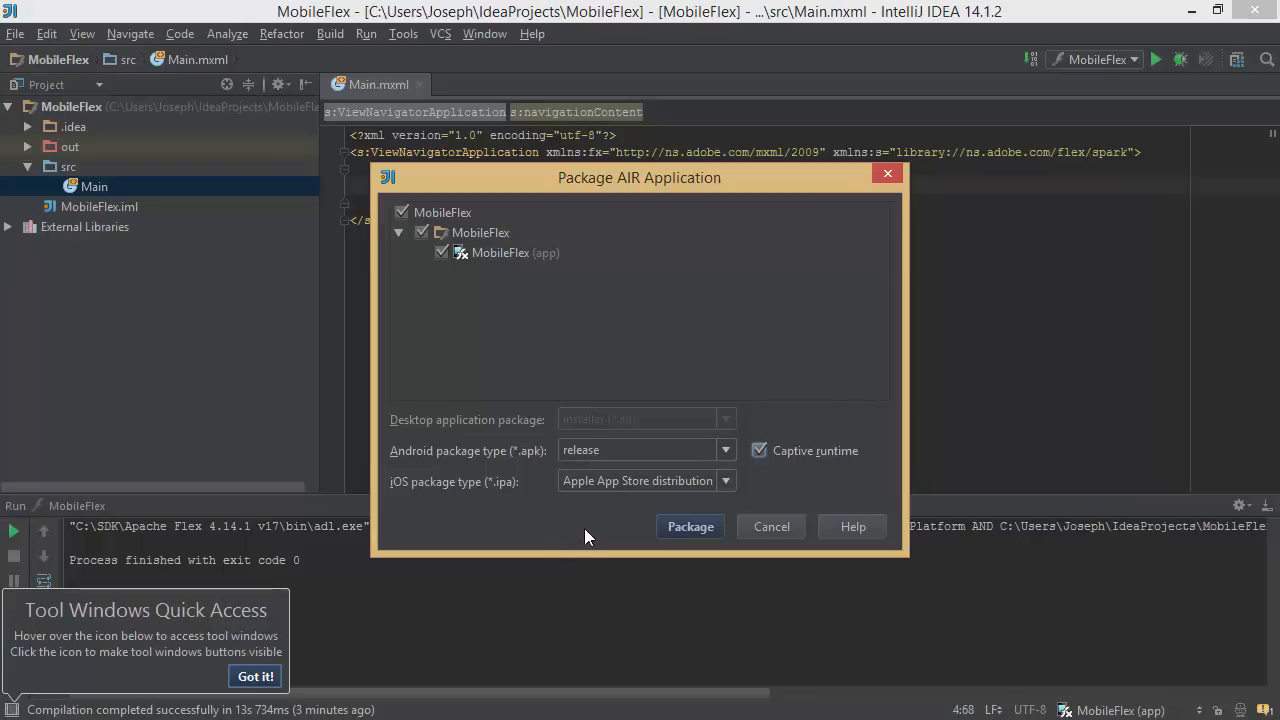
pyautogui.click(771, 527)
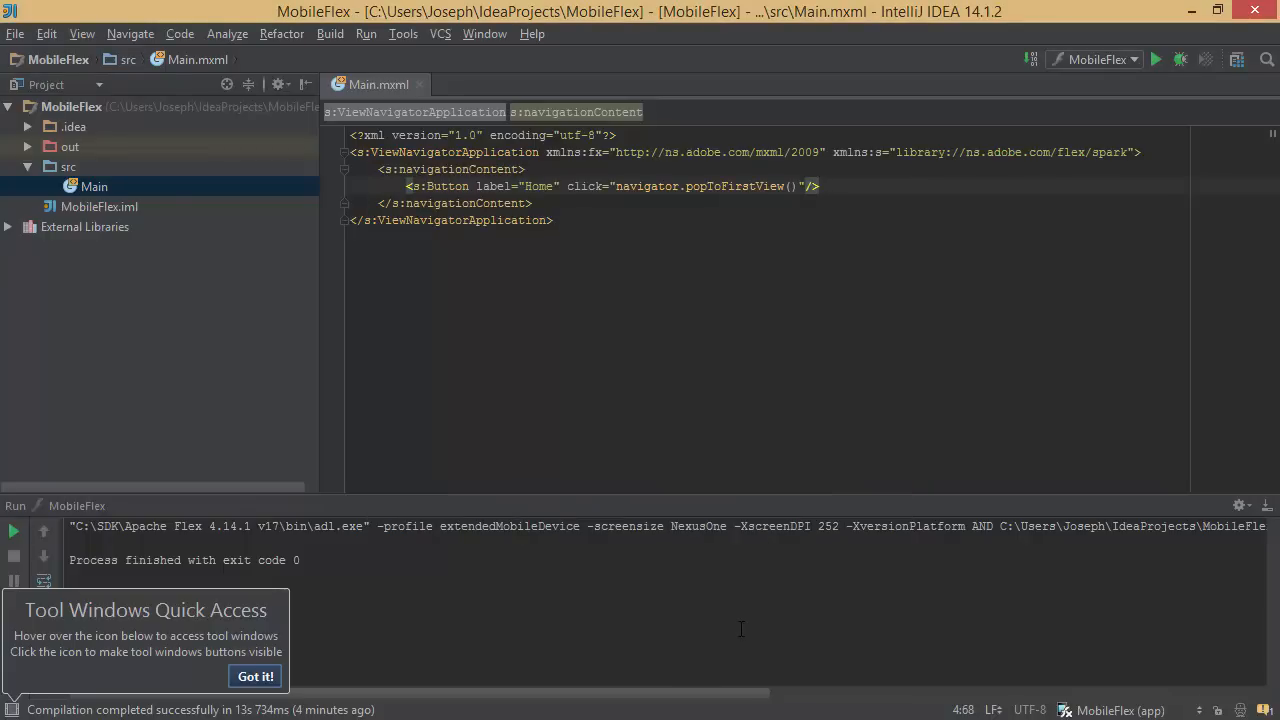